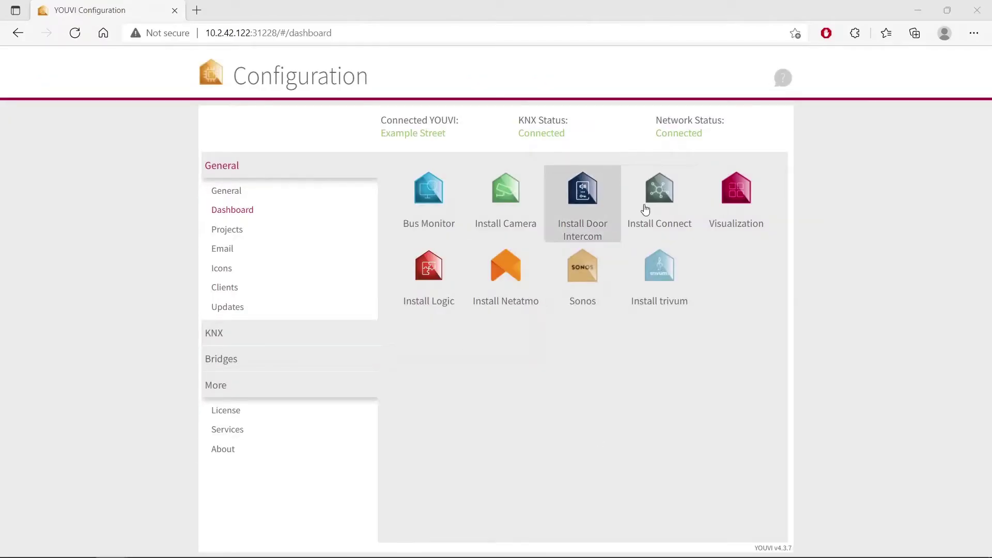
{"action": "left_click", "coordinate": [735, 188]}
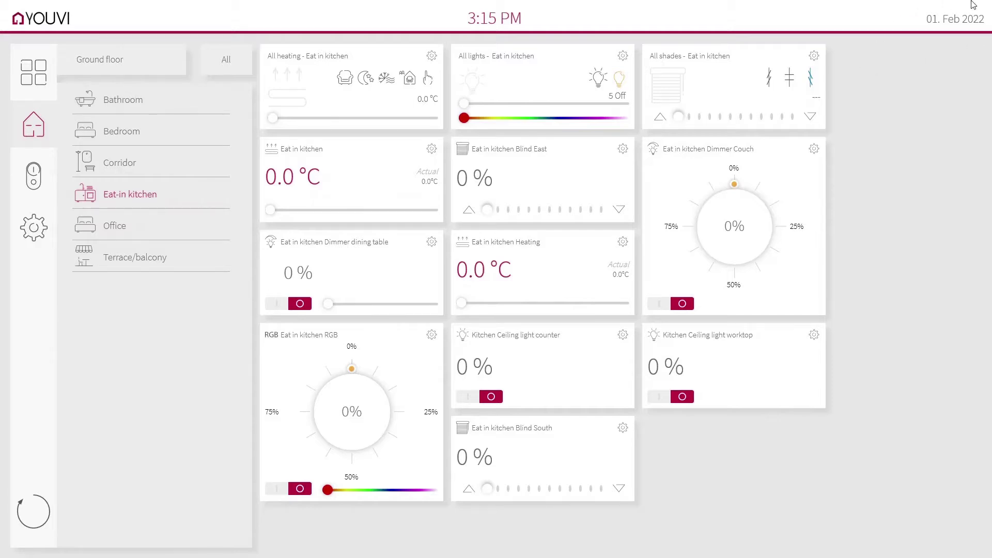
In YOUVI Help, open the FAQ page 'Tips for your ETS project' and view its data-type table.
{"action": "left_click", "coordinate": [919, 20]}
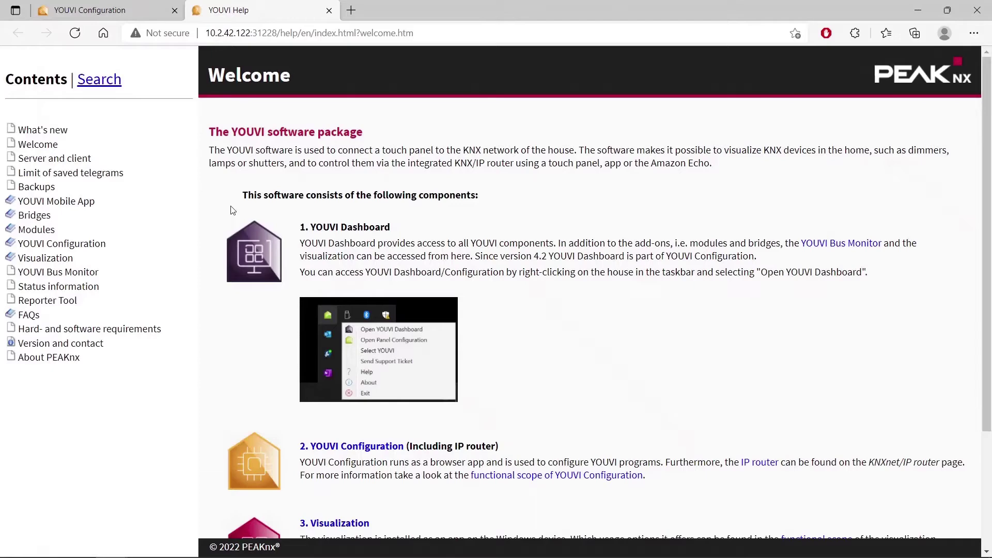
{"action": "left_click", "coordinate": [40, 317]}
{"action": "left_click", "coordinate": [62, 330]}
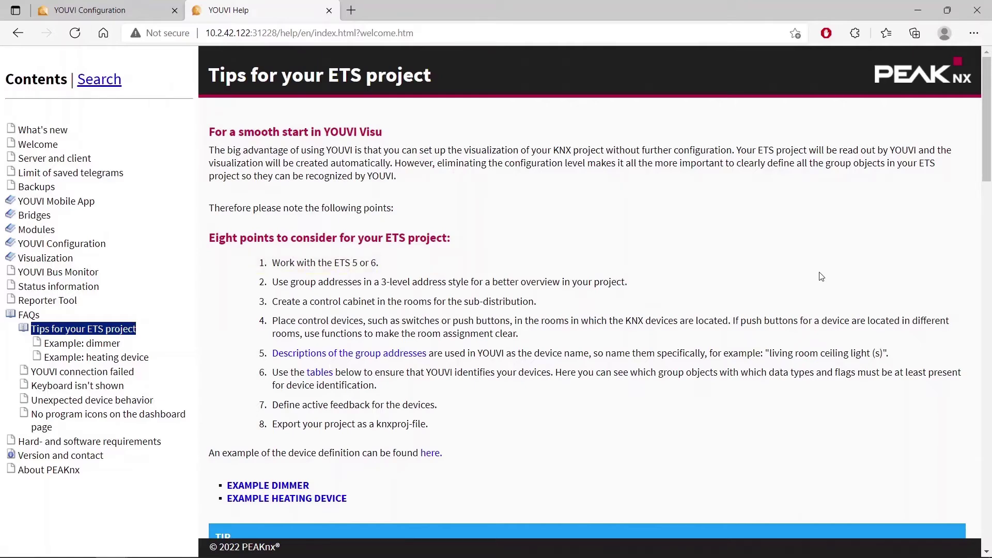
{"action": "scroll", "coordinate": [778, 274], "scroll_direction": "down", "scroll_amount": 20}
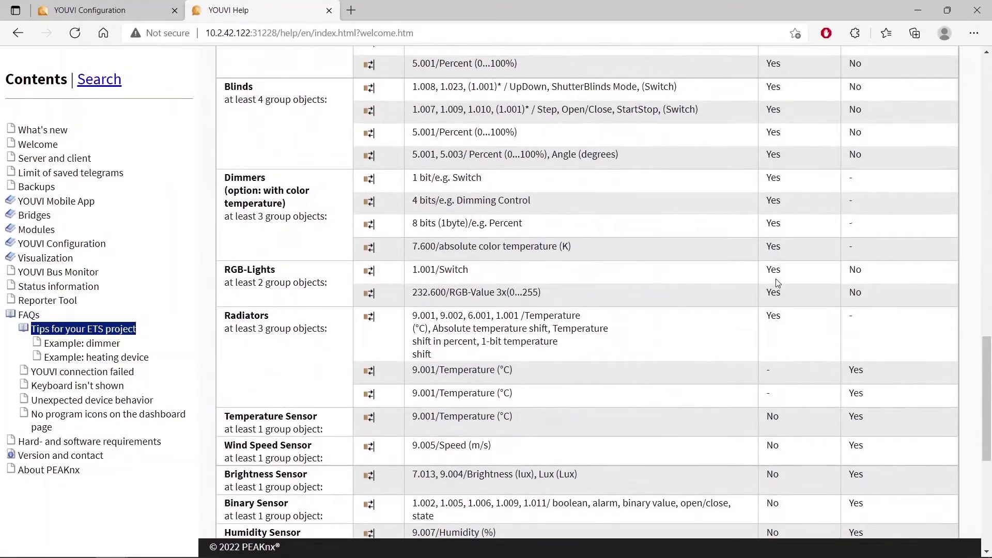
{"action": "scroll", "coordinate": [778, 283], "scroll_direction": "up", "scroll_amount": 1}
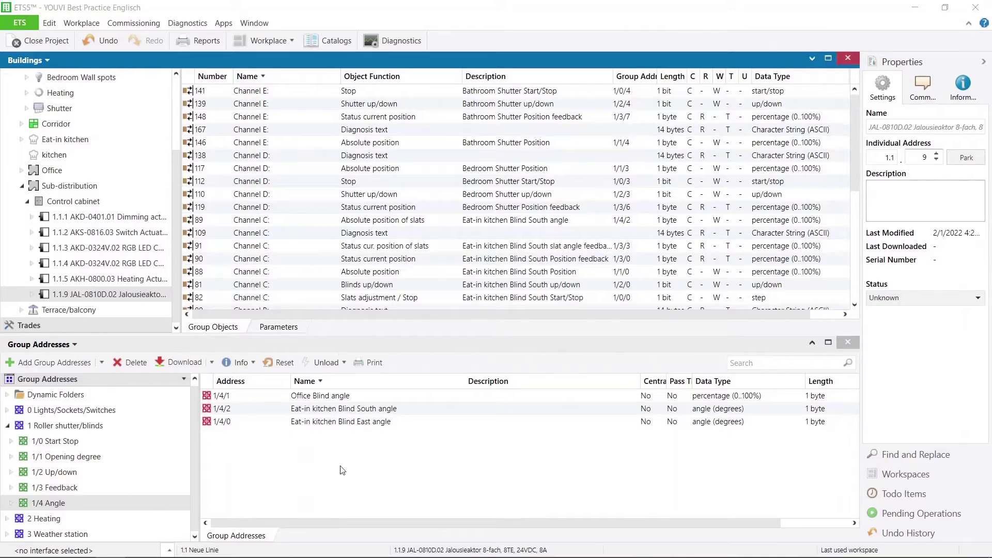
Add Bedroom Blind Start/stop, Position and up/down addresses to groups 1/0, 1/1 and 1/2.
{"action": "left_click", "coordinate": [40, 442]}
{"action": "left_click", "coordinate": [51, 362]}
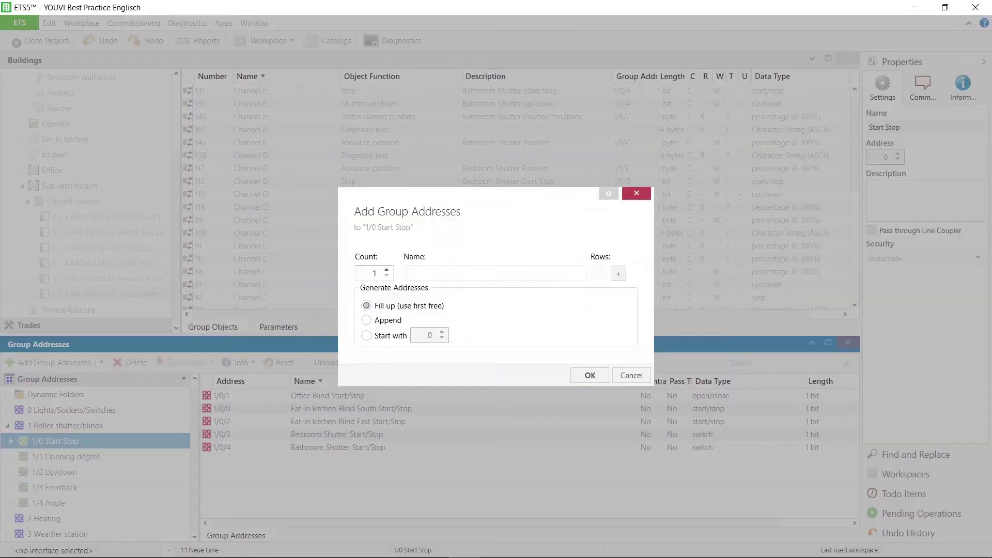
{"action": "type", "text": "Bedroom Blind Start/stop"}
{"action": "left_click", "coordinate": [590, 376]}
{"action": "left_click", "coordinate": [77, 457]}
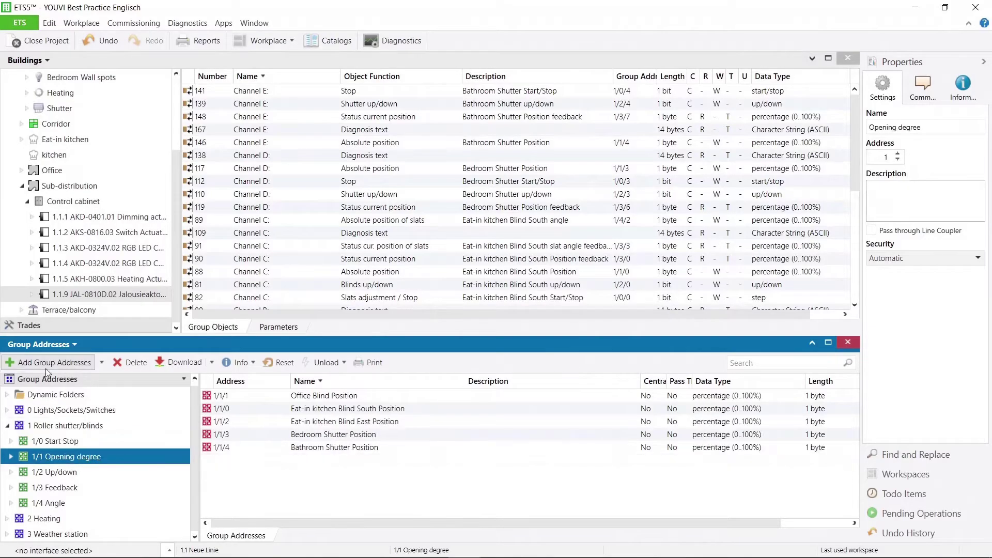
{"action": "left_click", "coordinate": [46, 362]}
{"action": "type", "text": "Bedroom Blind Position"}
{"action": "key", "text": "Return"}
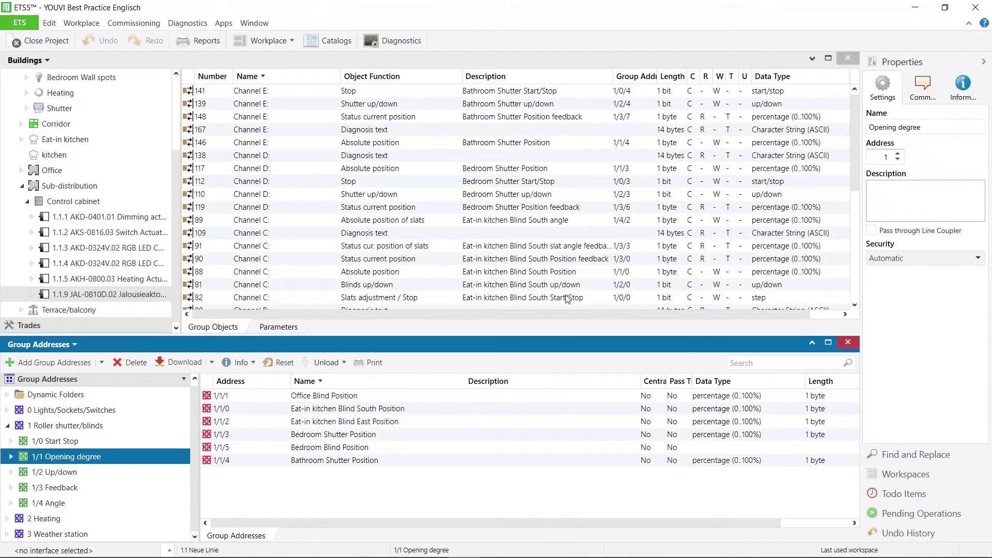
{"action": "left_click", "coordinate": [111, 471]}
{"action": "left_click", "coordinate": [68, 364]}
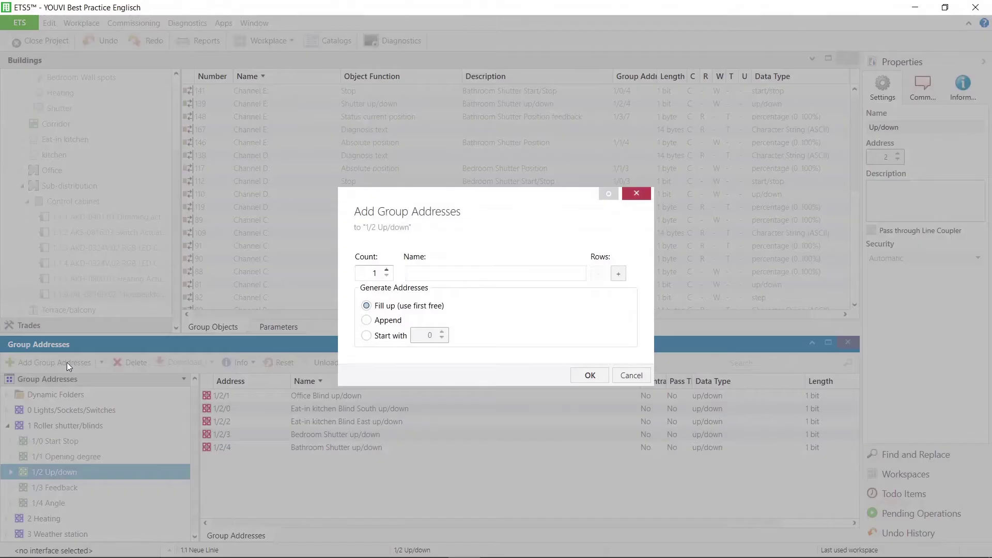
{"action": "type", "text": "Bedroom Blind up/down"}
{"action": "key", "text": "Return"}
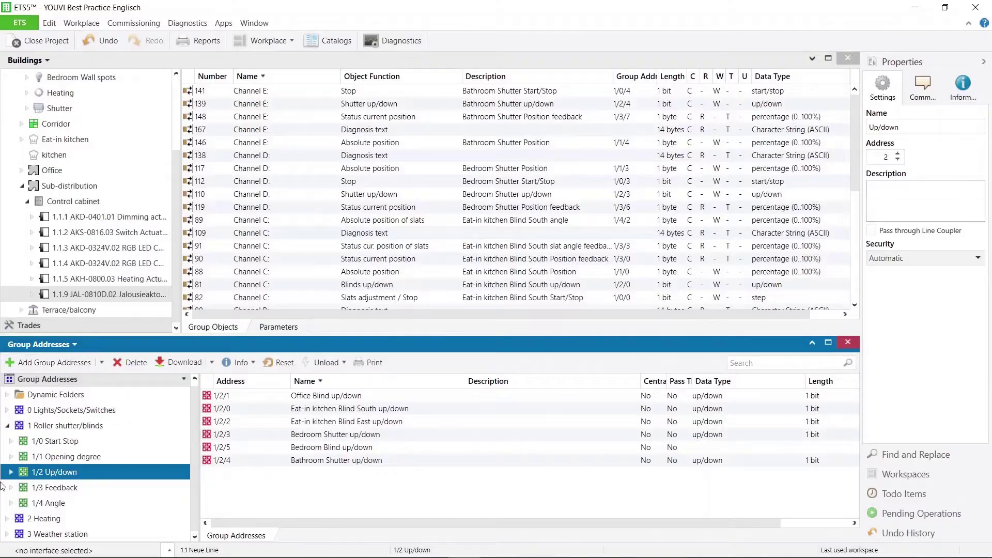
Add Bedroom Blind Position feedback and slat angle feedback to 1/3, and Bedroom Blind angle to 1/4.
{"action": "left_click", "coordinate": [54, 487]}
{"action": "left_click", "coordinate": [45, 362]}
{"action": "type", "text": "Bedroom Blind"}
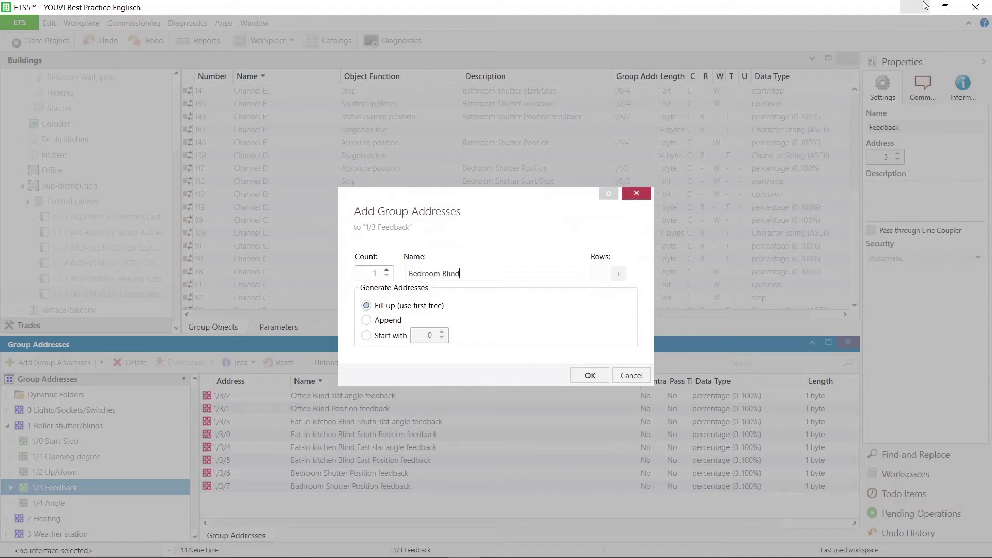
{"action": "type", "text": " Position feedback"}
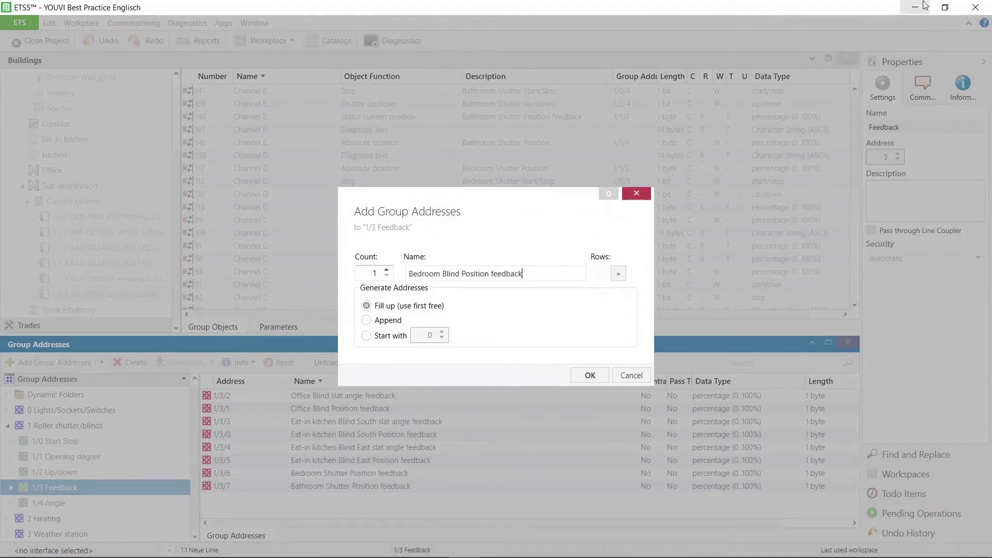
{"action": "key", "text": "Return"}
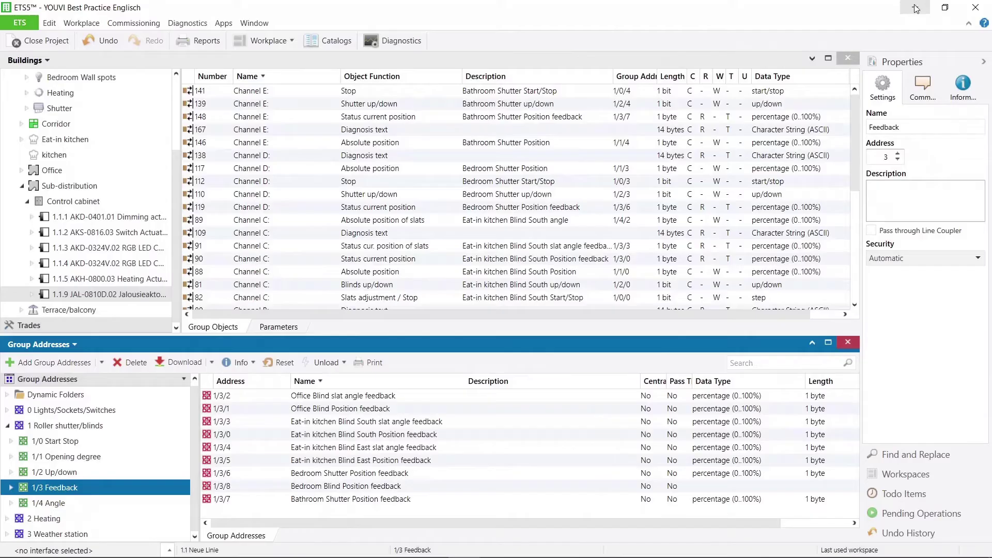
{"action": "left_click", "coordinate": [42, 361]}
{"action": "type", "text": "Bedroom Blind slat angle feedback"}
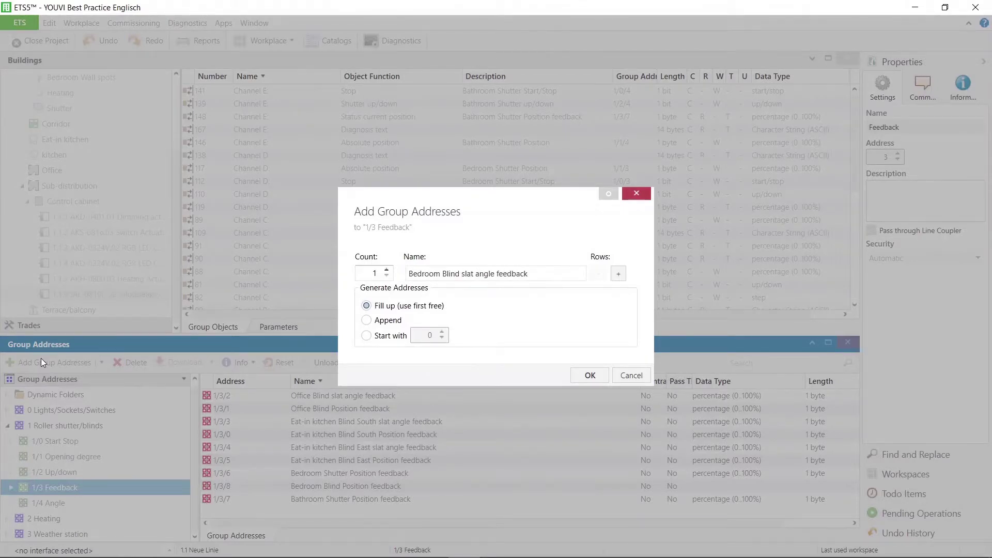
{"action": "key", "text": "Return"}
{"action": "key", "text": "Down"}
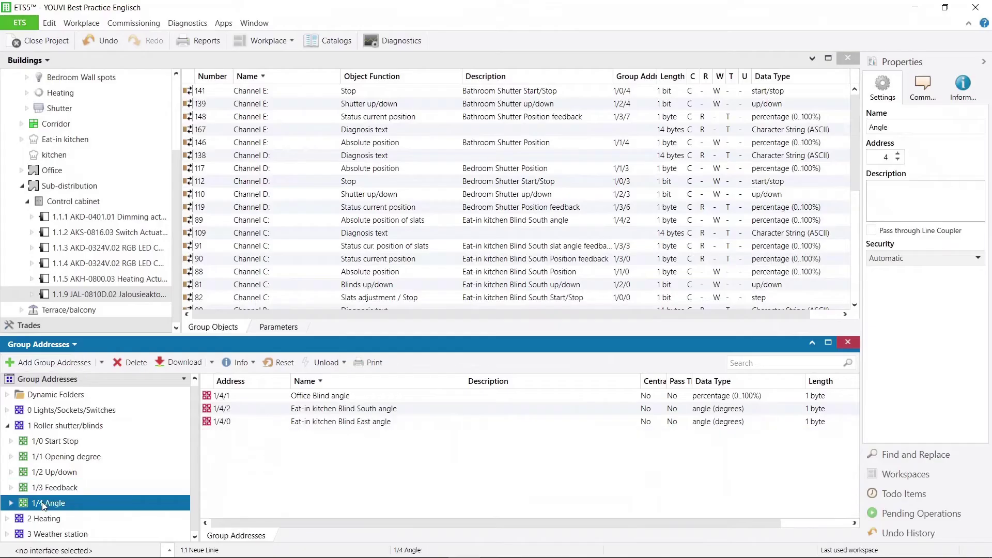
{"action": "left_click", "coordinate": [45, 361]}
{"action": "type", "text": "Bedroom Blind angle"}
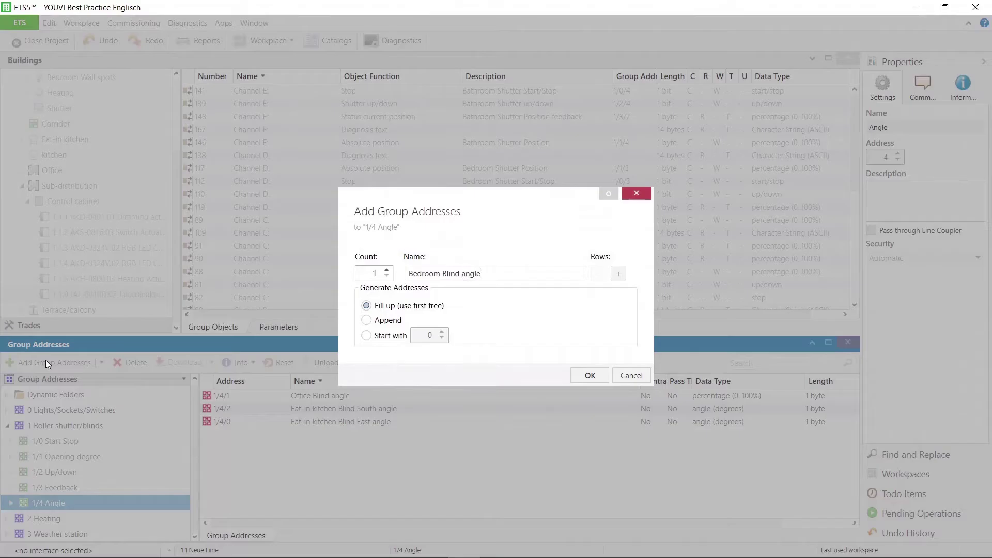
{"action": "key", "text": "Return"}
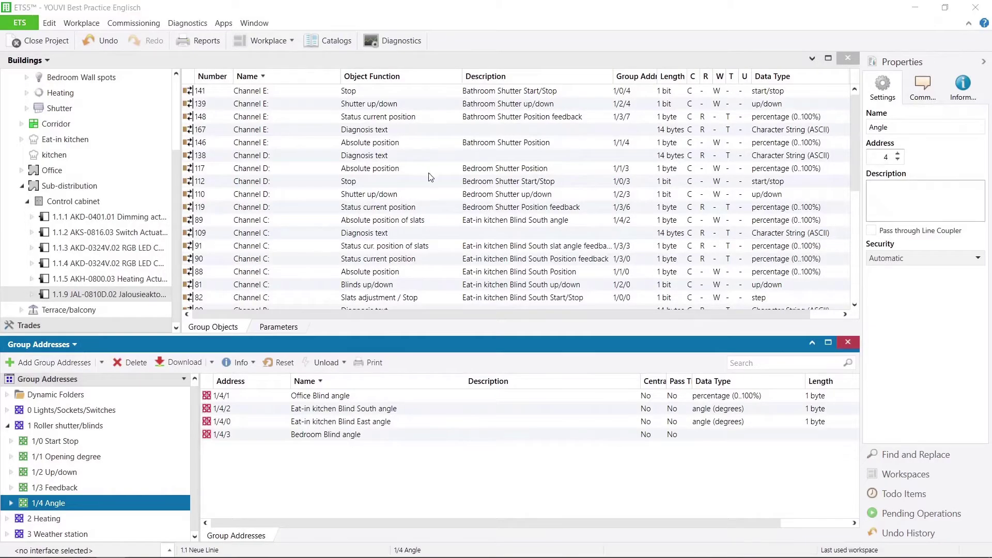
Set the JAL-0810D.02 actuator's Channel F to Blinds and review its Channel F: Blinds parameters.
{"action": "scroll", "coordinate": [433, 177], "scroll_direction": "down", "scroll_amount": 5}
{"action": "scroll", "coordinate": [434, 177], "scroll_direction": "up", "scroll_amount": 5}
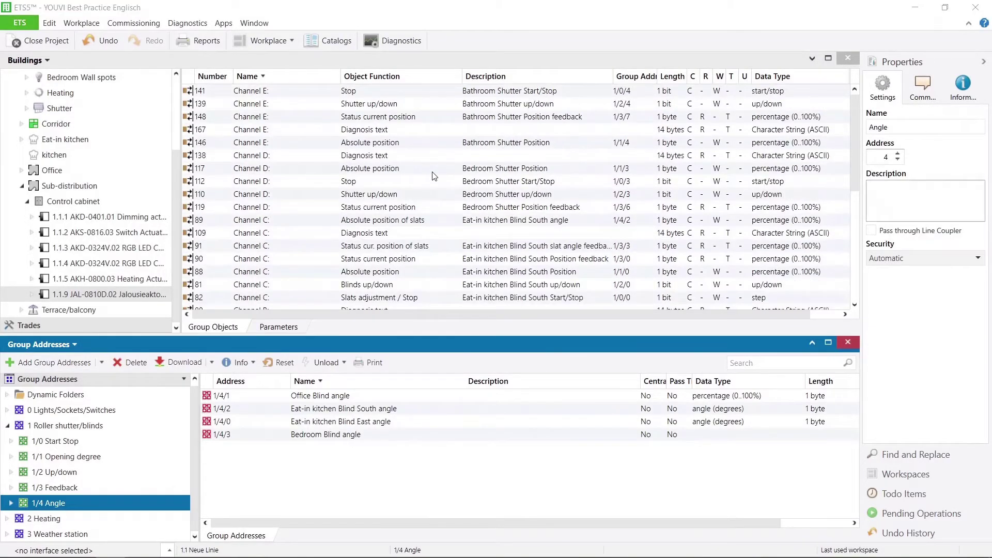
{"action": "left_click", "coordinate": [290, 329]}
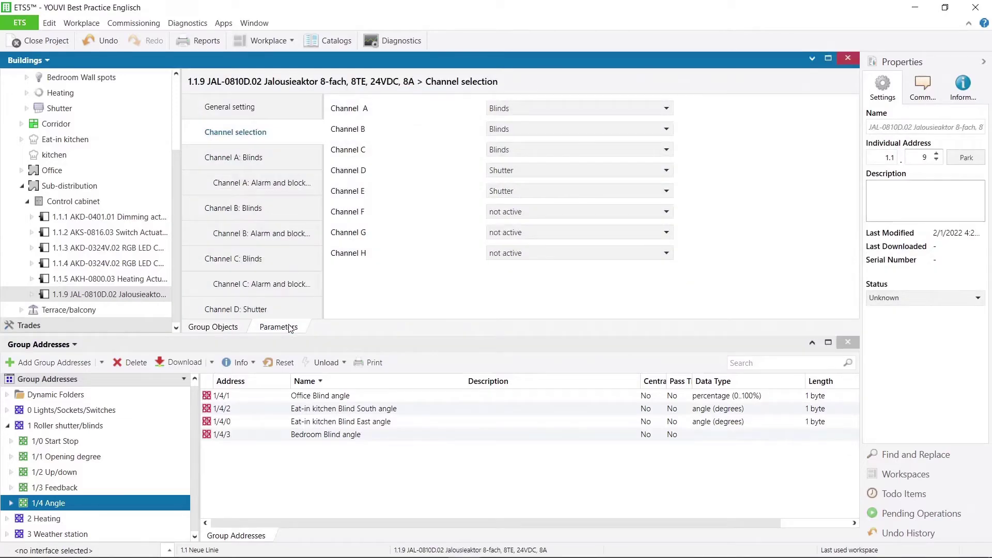
{"action": "left_click", "coordinate": [522, 212]}
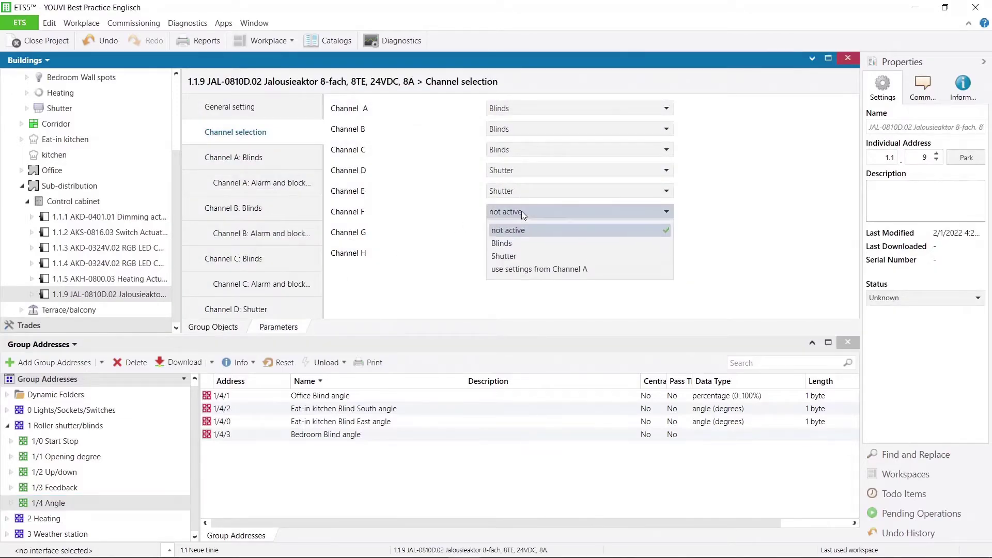
{"action": "left_click", "coordinate": [532, 250]}
{"action": "scroll", "coordinate": [245, 243], "scroll_direction": "down", "scroll_amount": 3}
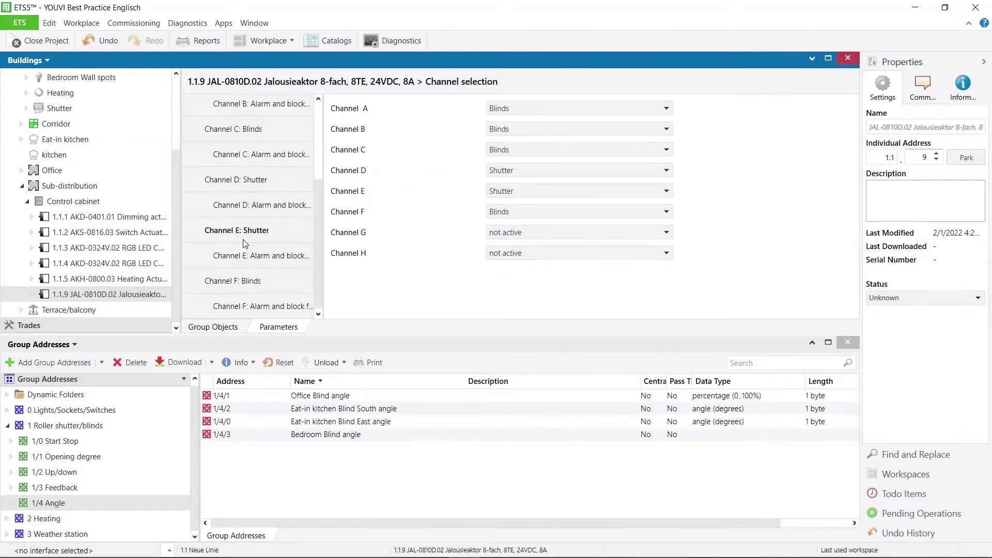
{"action": "left_click", "coordinate": [269, 281]}
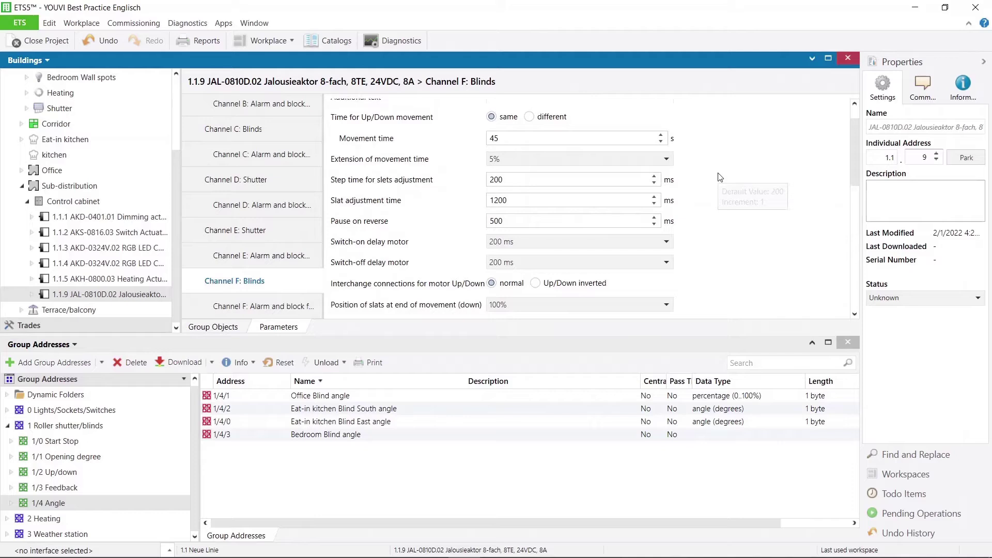
{"action": "scroll", "coordinate": [720, 178], "scroll_direction": "down", "scroll_amount": 1}
{"action": "scroll", "coordinate": [720, 178], "scroll_direction": "down", "scroll_amount": 4}
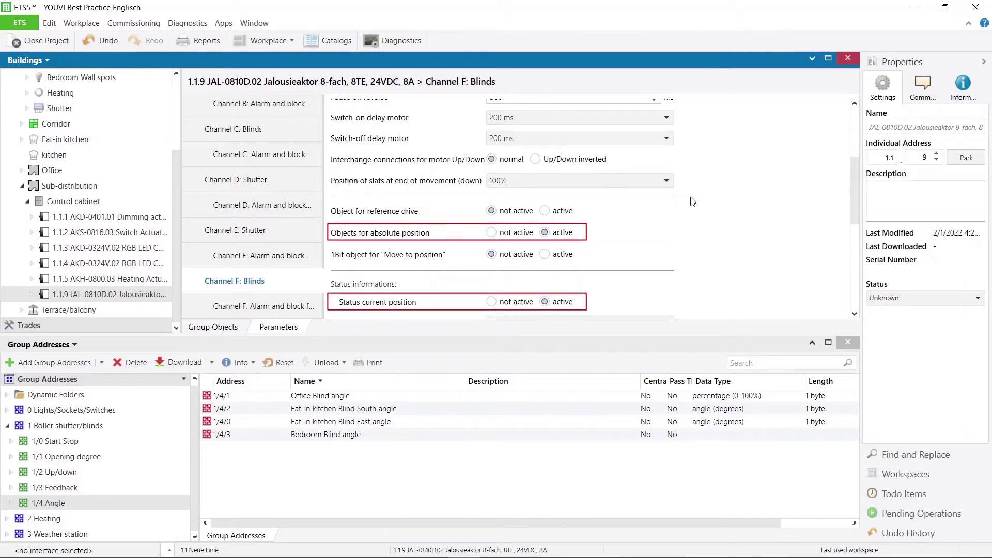
{"action": "scroll", "coordinate": [736, 228], "scroll_direction": "down", "scroll_amount": 5}
Link Bedroom Blind Start/stop, Position and up/down to Channel F objects 169, 175 and 168.
{"action": "left_click", "coordinate": [230, 328]}
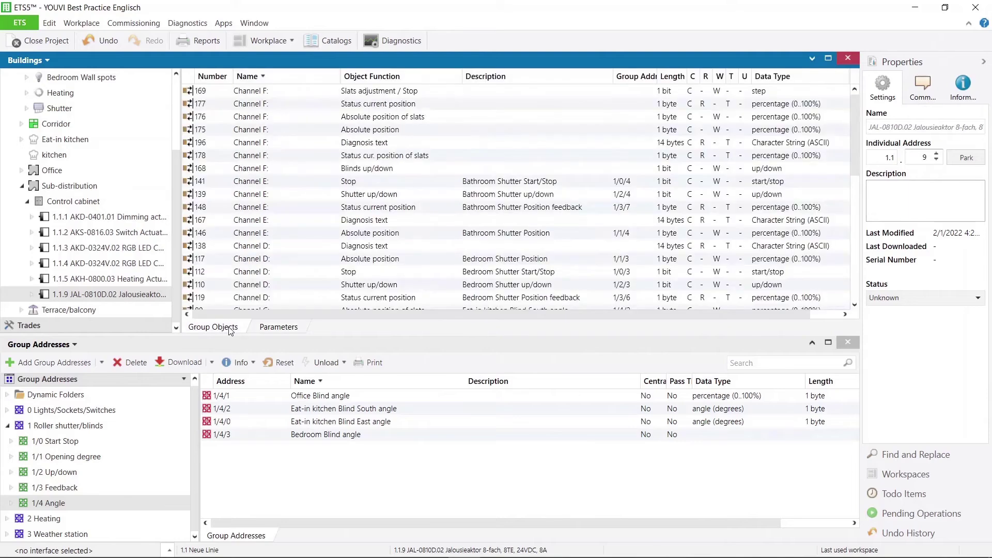
{"action": "left_click", "coordinate": [55, 441]}
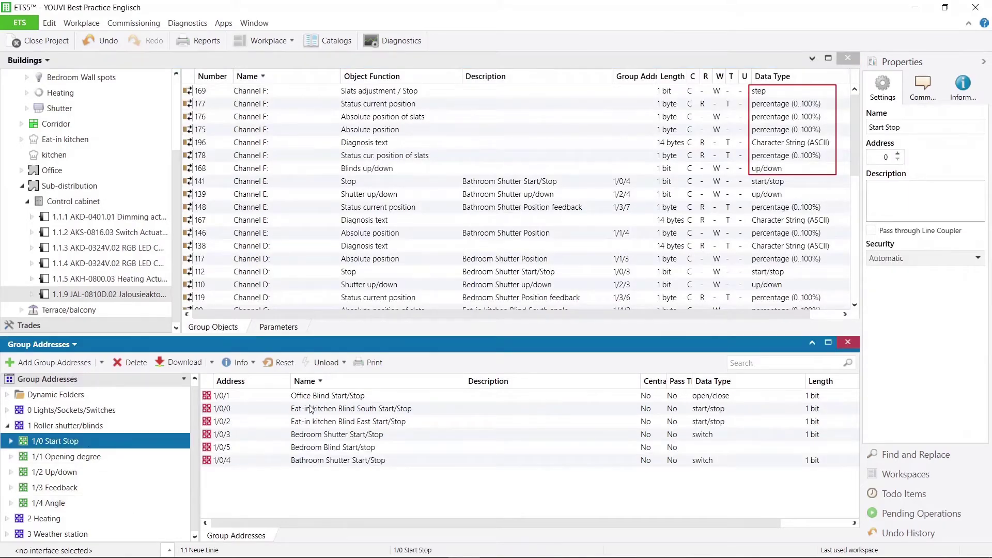
{"action": "left_click_drag", "start_coordinate": [356, 447], "coordinate": [488, 91]}
{"action": "left_click", "coordinate": [83, 458]}
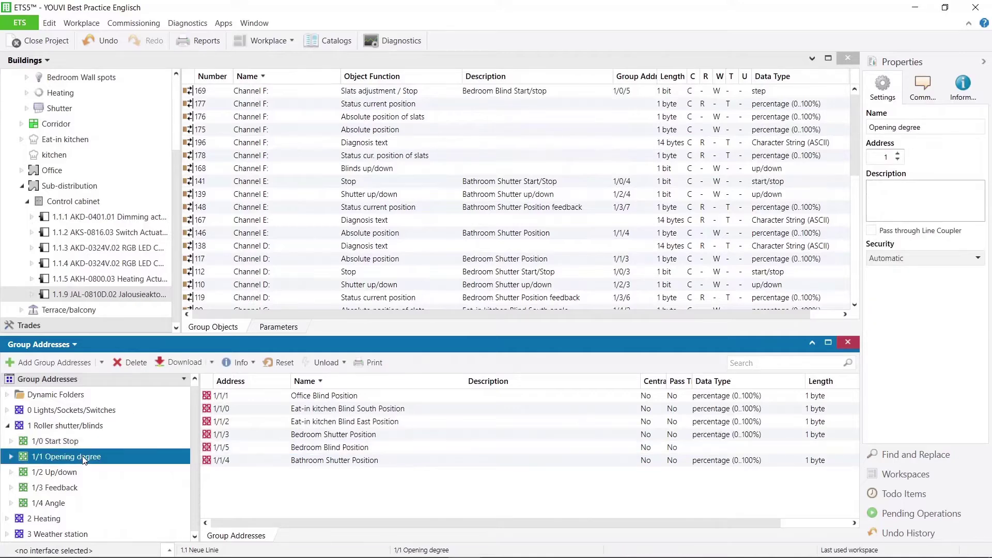
{"action": "left_click_drag", "start_coordinate": [360, 448], "coordinate": [491, 129]}
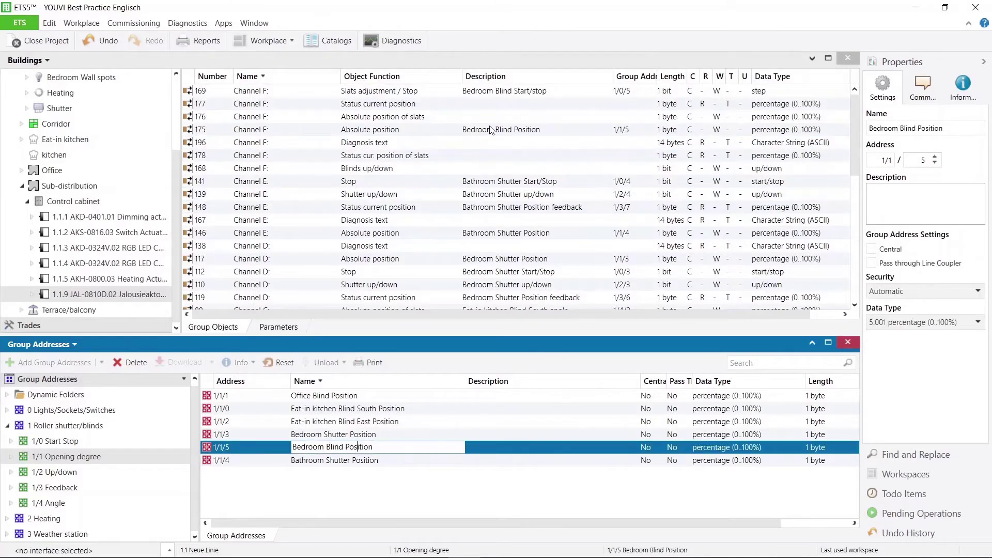
{"action": "left_click", "coordinate": [103, 474]}
{"action": "left_click_drag", "start_coordinate": [351, 448], "coordinate": [496, 169]}
Link slat angle feedback, position feedback and Bedroom Blind angle to objects 178, 177 and 176.
{"action": "left_click", "coordinate": [54, 488]}
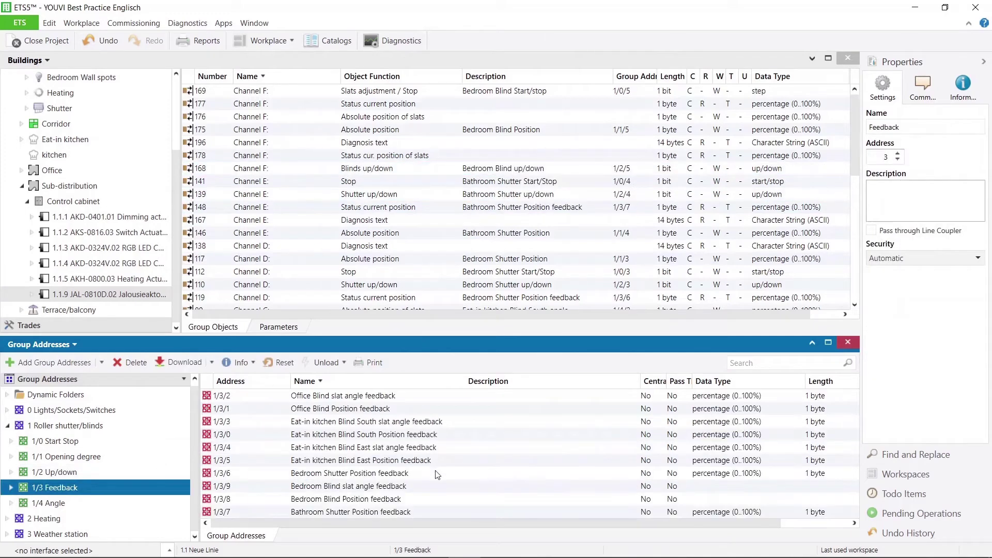
{"action": "left_click", "coordinate": [385, 486]}
{"action": "left_click_drag", "start_coordinate": [385, 486], "coordinate": [543, 156]}
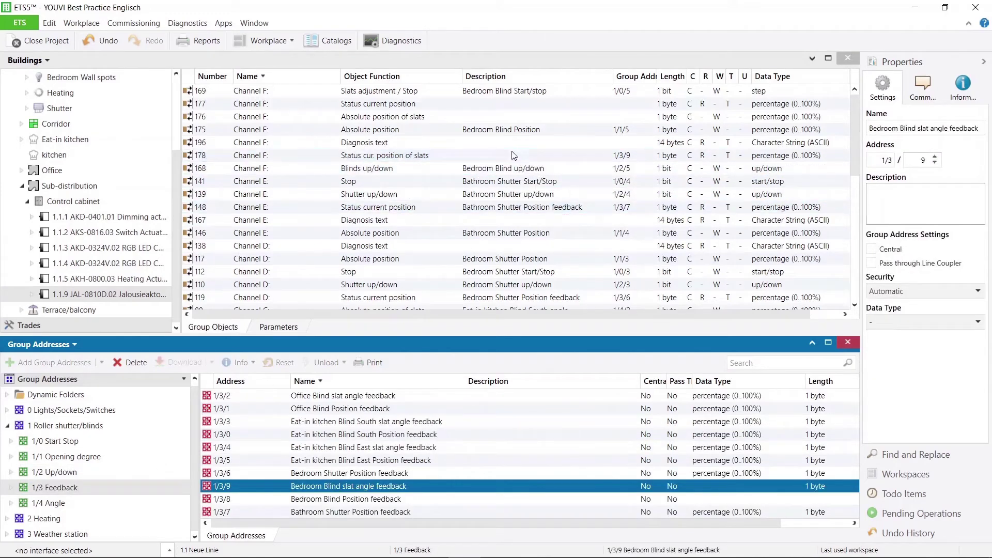
{"action": "left_click", "coordinate": [397, 498]}
{"action": "left_click_drag", "start_coordinate": [427, 500], "coordinate": [524, 106]}
{"action": "left_click", "coordinate": [48, 502]}
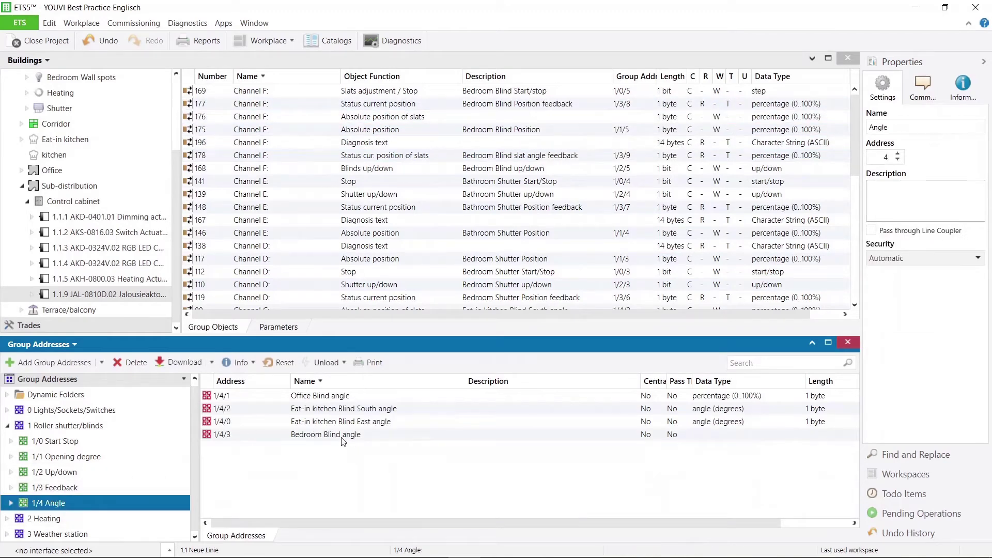
{"action": "left_click", "coordinate": [342, 436]}
{"action": "left_click_drag", "start_coordinate": [343, 436], "coordinate": [549, 122]}
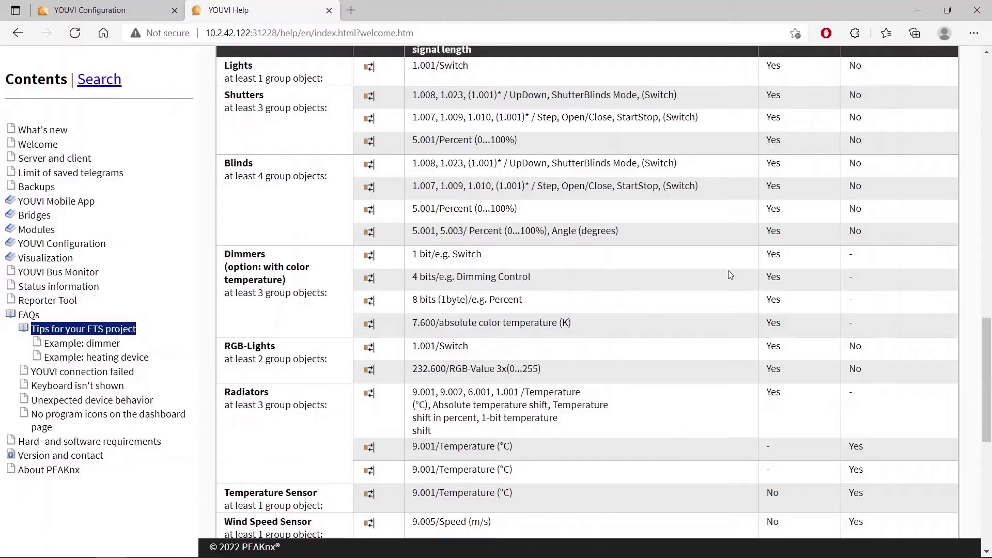
Close the YOUVI Help window to return to ETS5.
{"action": "left_click", "coordinate": [977, 10]}
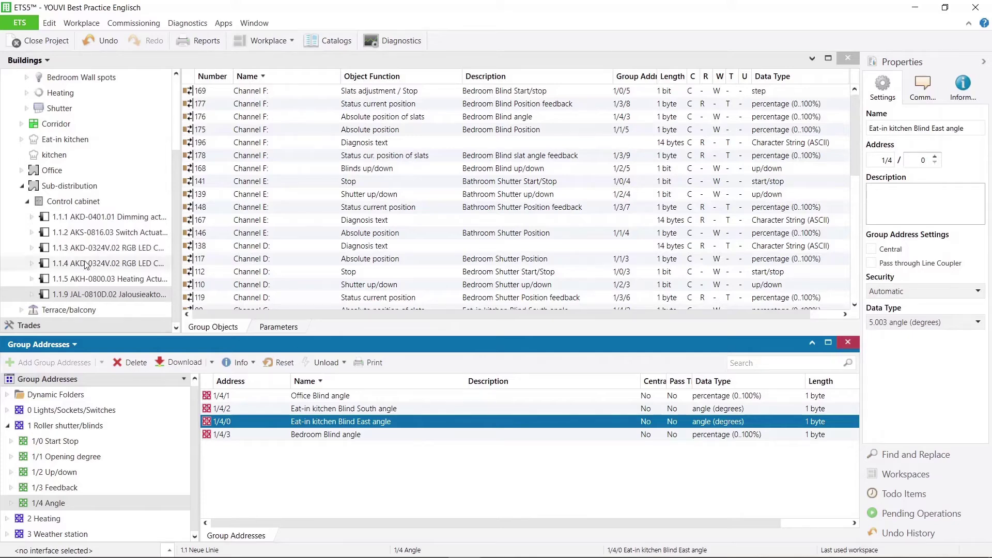
Expand the Bathroom to reveal the 1.1.6 Taster Smart push-button, then select Ground floor.
{"action": "scroll", "coordinate": [120, 209], "scroll_direction": "up", "scroll_amount": 3}
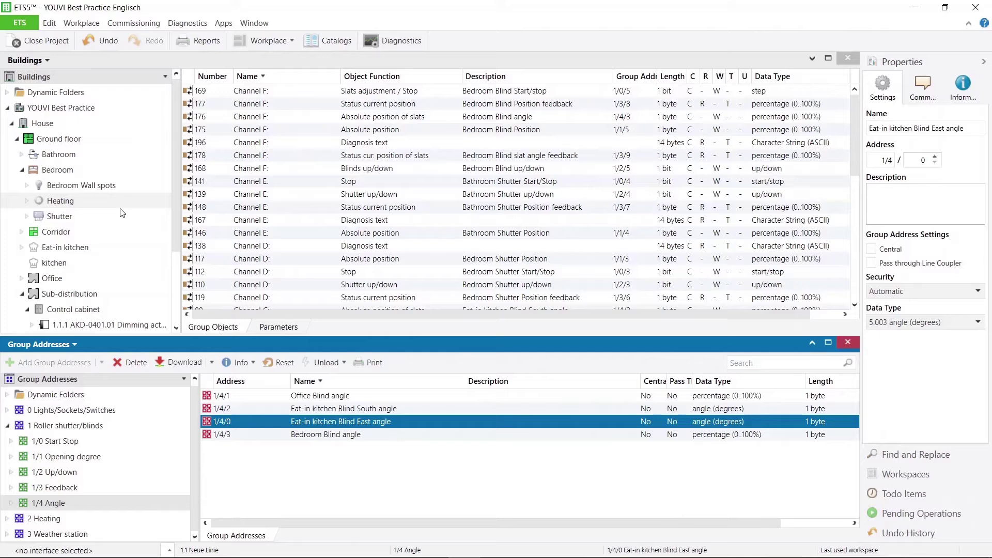
{"action": "left_click", "coordinate": [21, 154]}
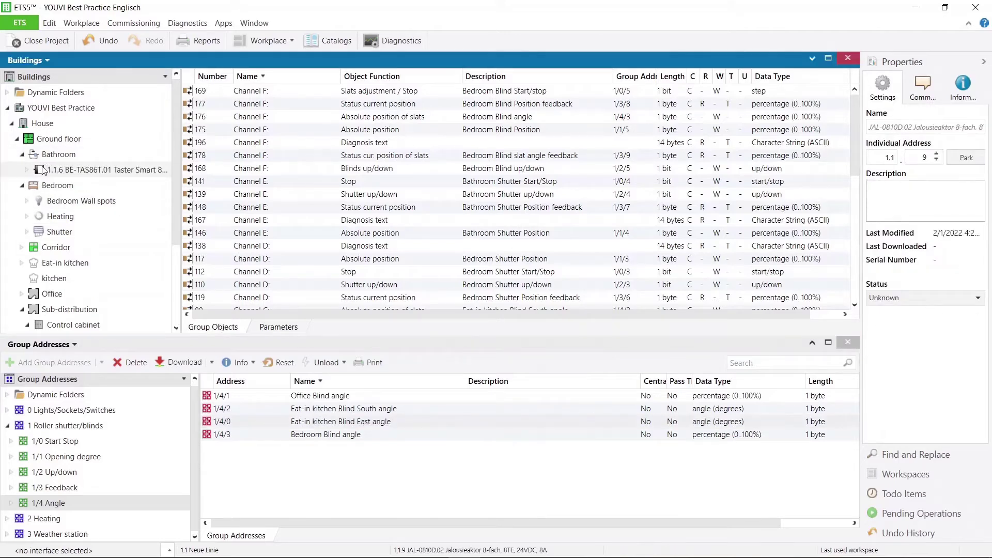
{"action": "left_click", "coordinate": [38, 139]}
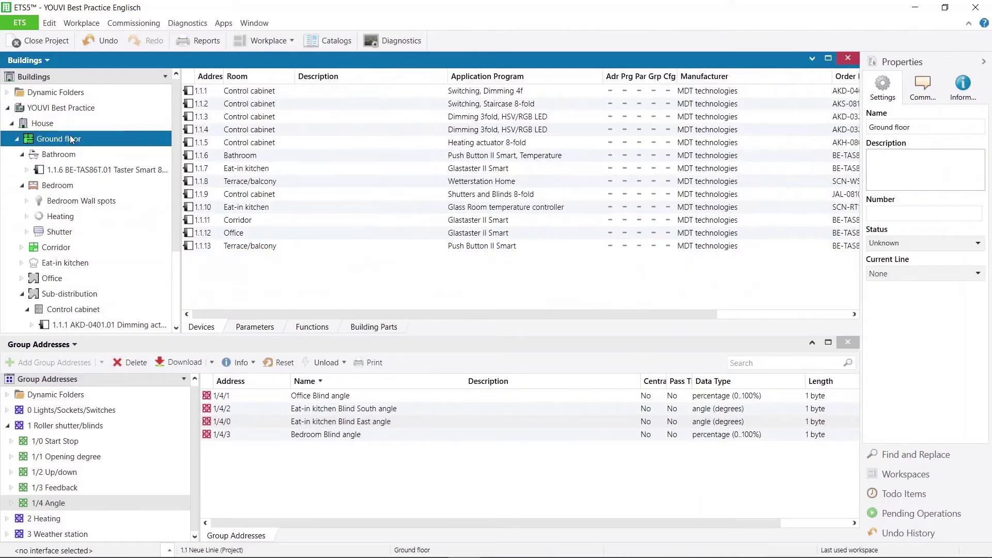
Add a room under Ground floor, accepting the suggested name Kitchen for it.
{"action": "right_click", "coordinate": [71, 137]}
{"action": "mouse_move", "coordinate": [152, 210]}
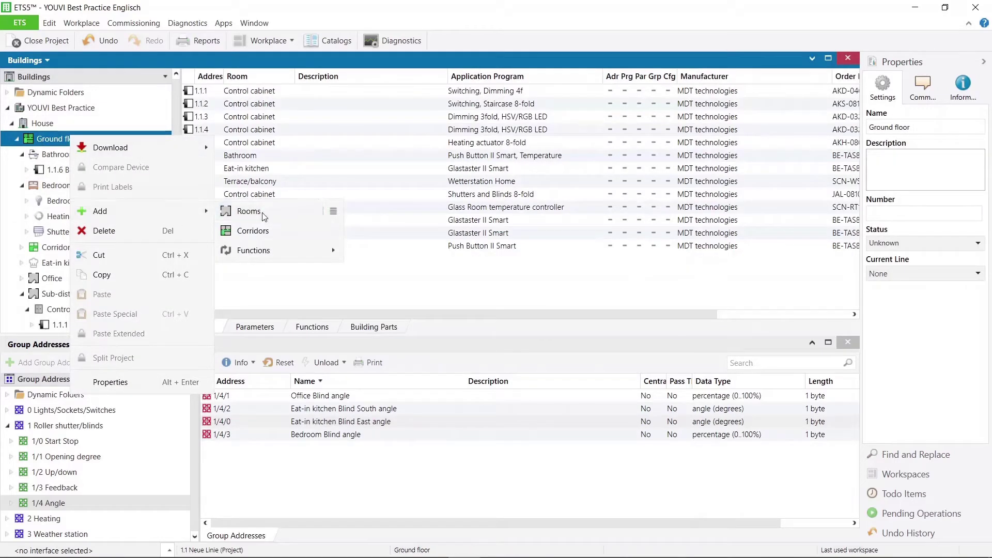
{"action": "left_click", "coordinate": [263, 213]}
{"action": "type", "text": "Kitchen"}
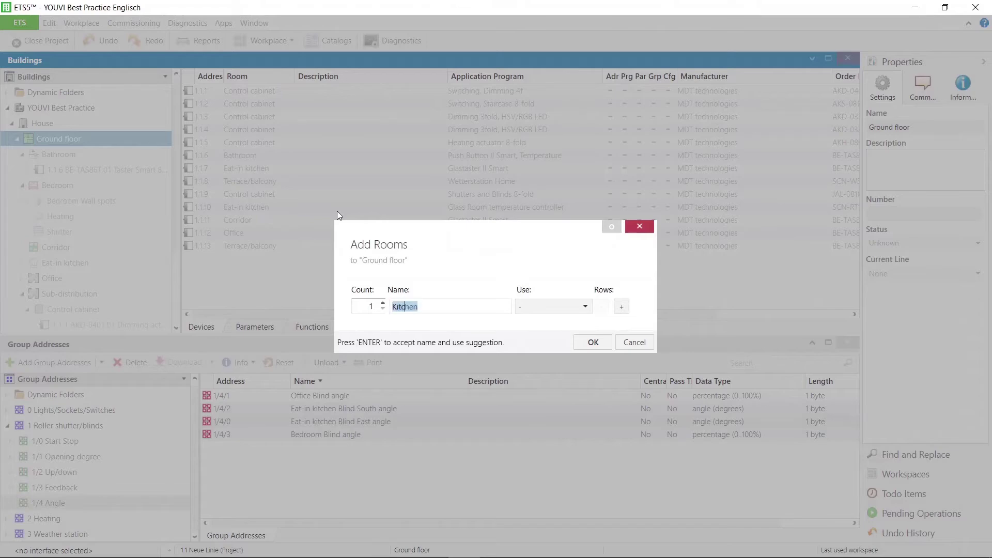
{"action": "key", "text": "Return"}
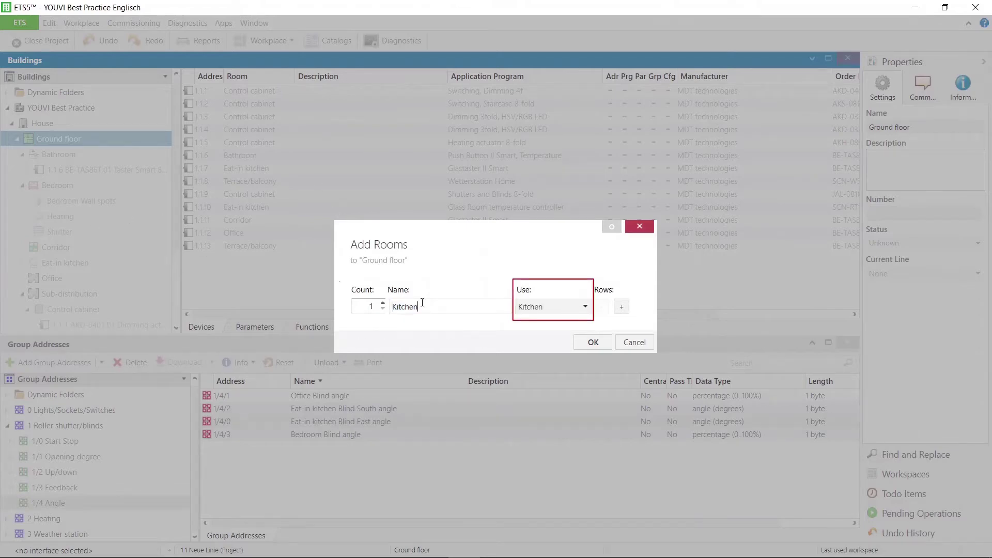
{"action": "left_click", "coordinate": [594, 342]}
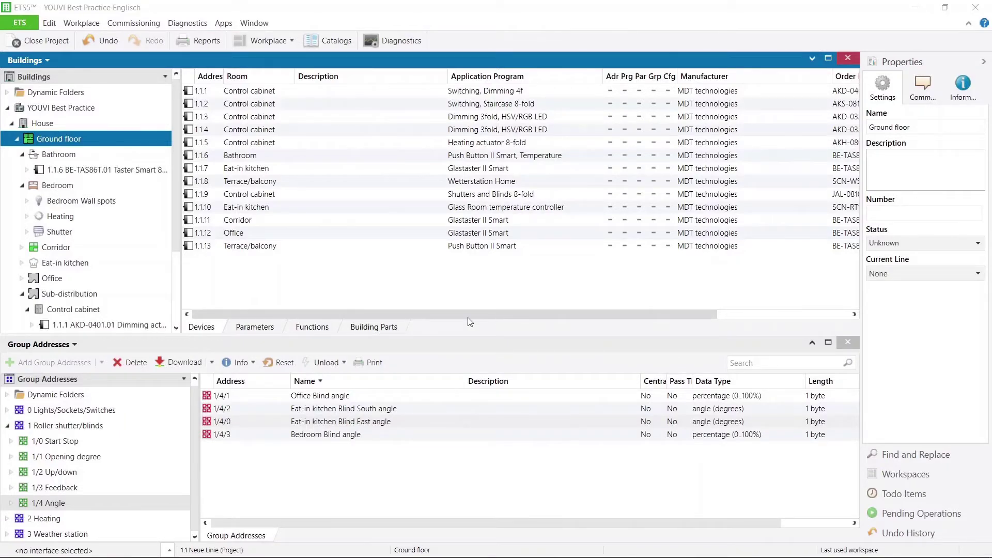
Review the 1.1.6 Taster's group objects, then the Bedroom's Wall spots, Heating and Shutter addresses.
{"action": "left_click", "coordinate": [103, 171]}
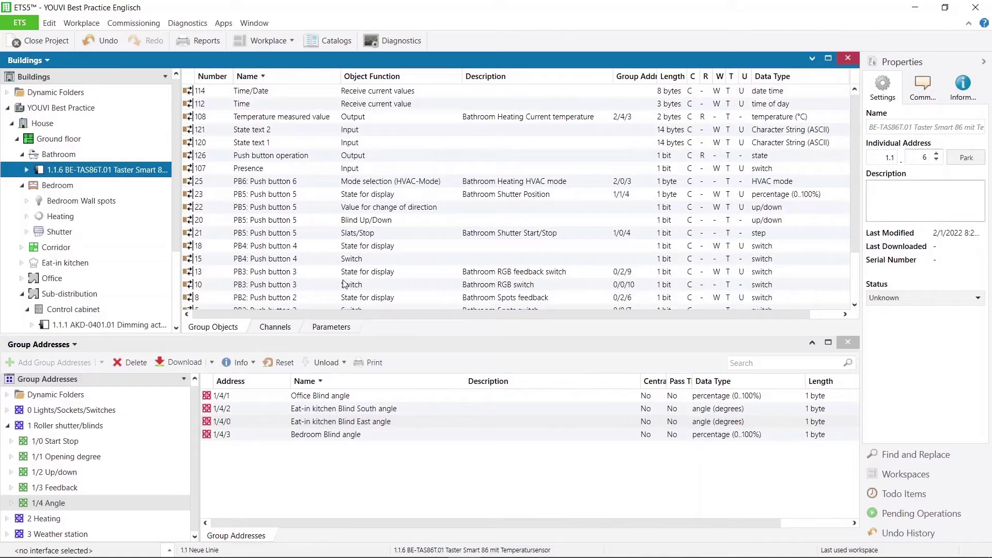
{"action": "scroll", "coordinate": [460, 231], "scroll_direction": "down", "scroll_amount": 2}
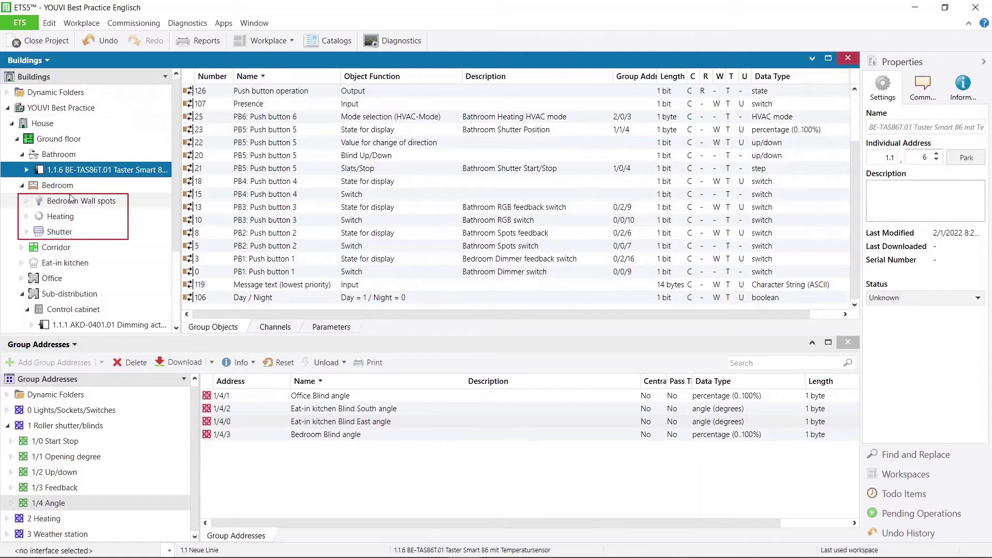
{"action": "left_click", "coordinate": [59, 186]}
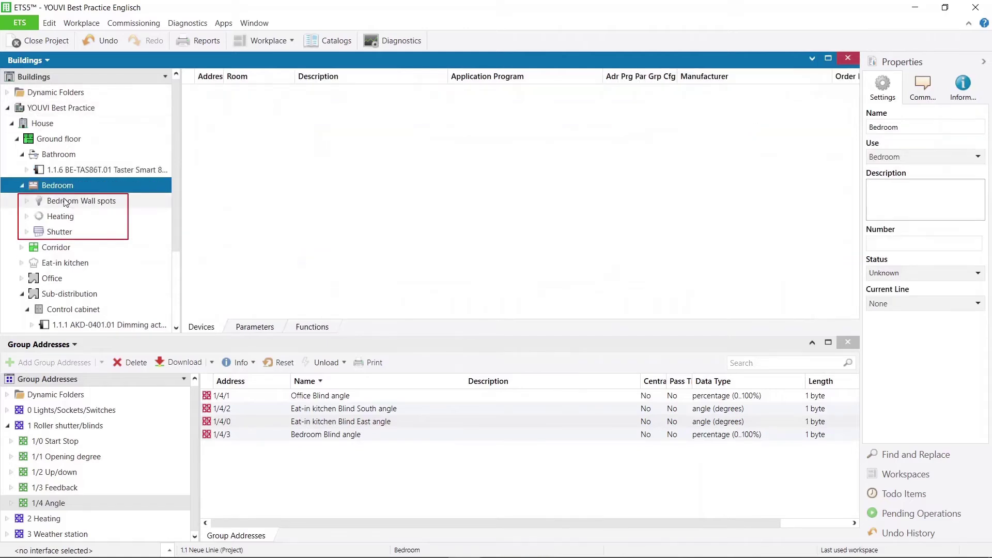
{"action": "left_click", "coordinate": [69, 202]}
{"action": "left_click", "coordinate": [72, 216]}
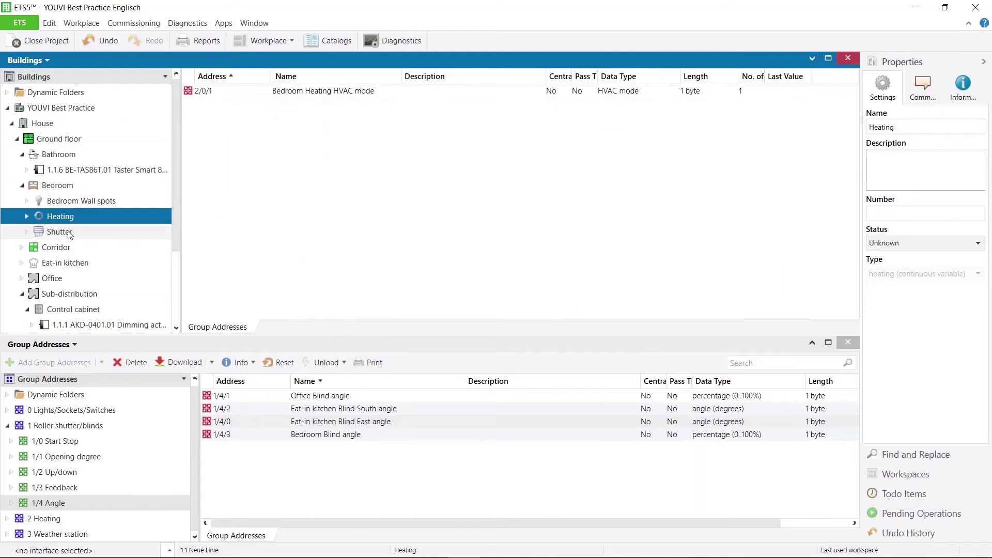
{"action": "left_click", "coordinate": [63, 233]}
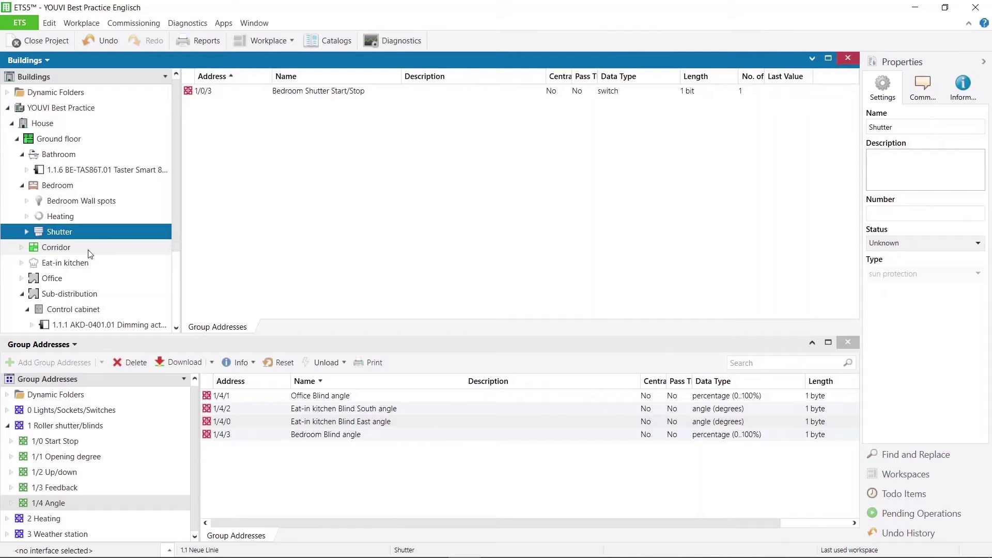
Add a dimmable light function named Dimmer to the Bedroom and select it.
{"action": "right_click", "coordinate": [54, 189]}
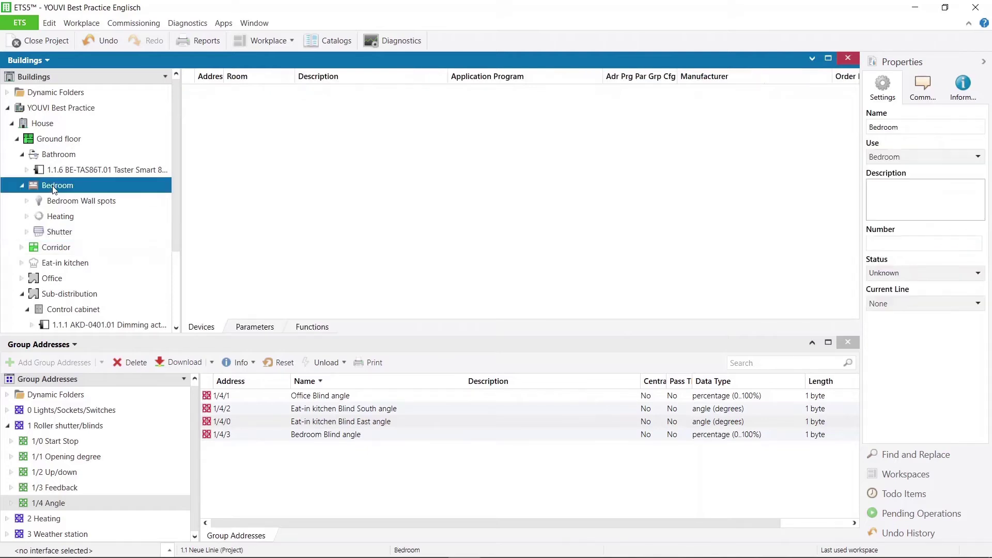
{"action": "mouse_move", "coordinate": [135, 262]}
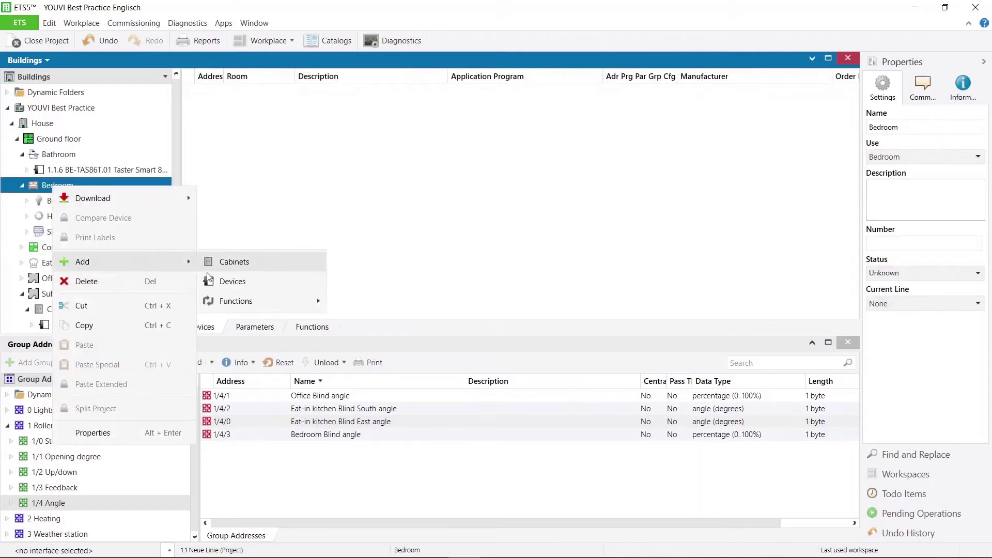
{"action": "mouse_move", "coordinate": [283, 308]}
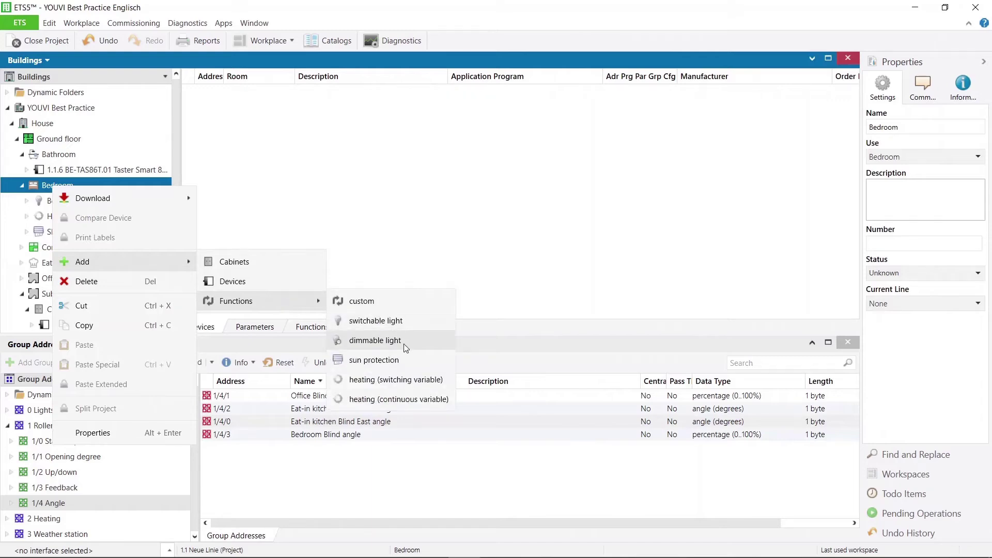
{"action": "left_click", "coordinate": [382, 340]}
{"action": "type", "text": "Dimmer"}
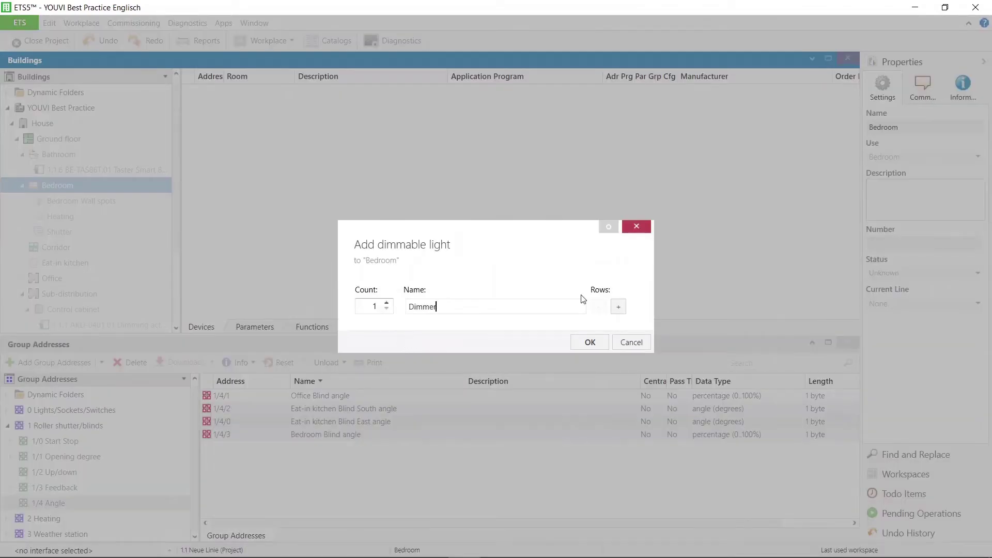
{"action": "key", "text": "Return"}
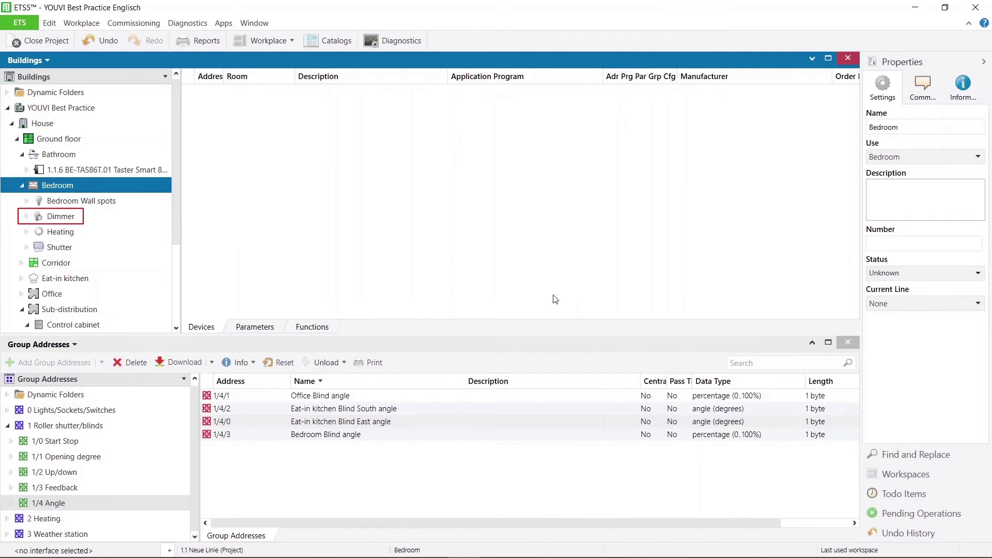
{"action": "left_click", "coordinate": [95, 222]}
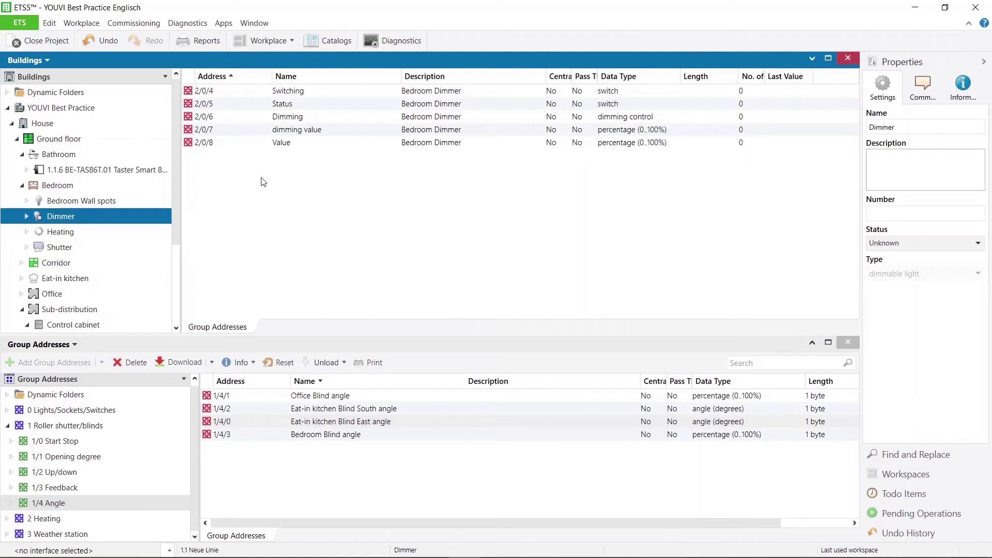
Remove group addresses 2/0/4 through 2/0/8 from the Dimmer function.
{"action": "left_click", "coordinate": [27, 217]}
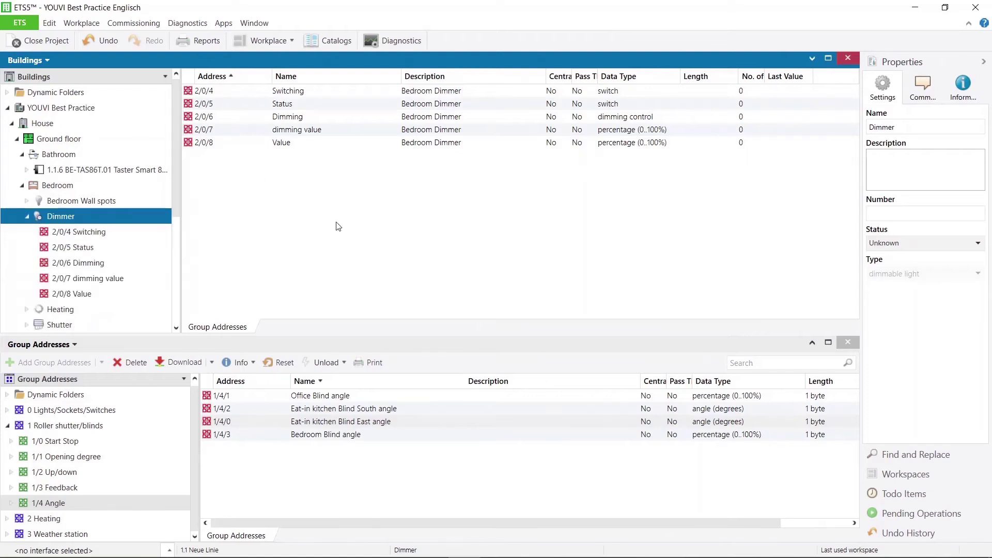
{"action": "left_click", "coordinate": [78, 232]}
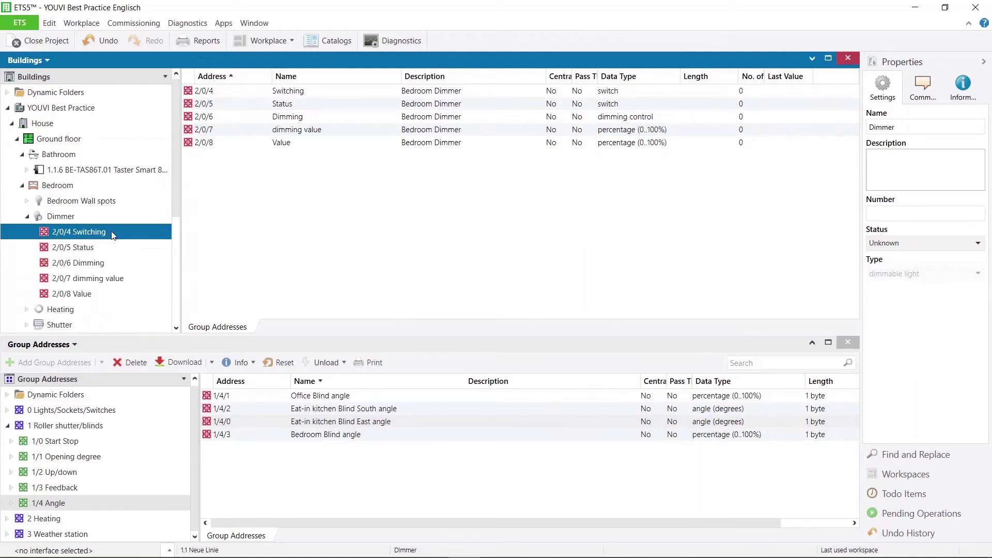
{"action": "left_click", "coordinate": [103, 294], "text": "shift"}
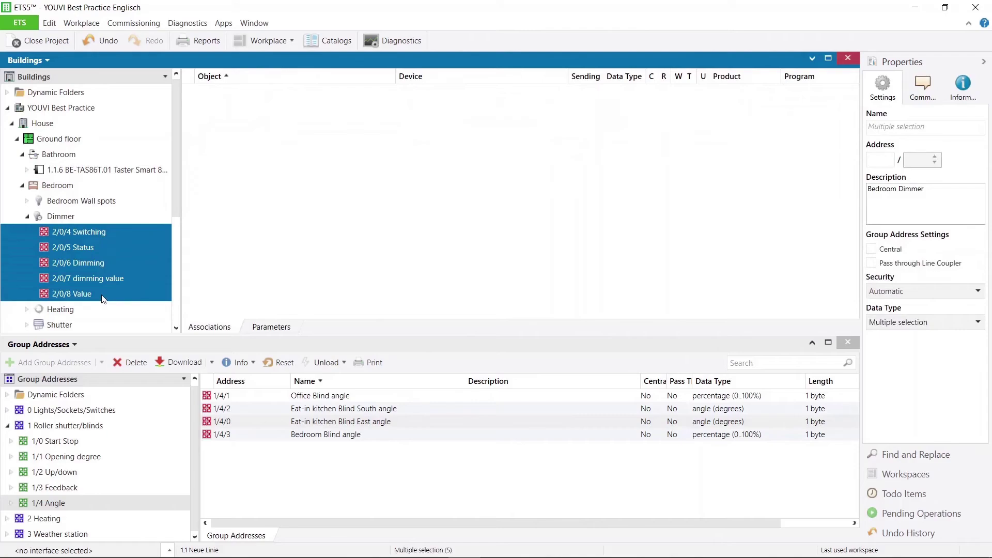
{"action": "key", "text": "Delete"}
{"action": "key", "text": "Return"}
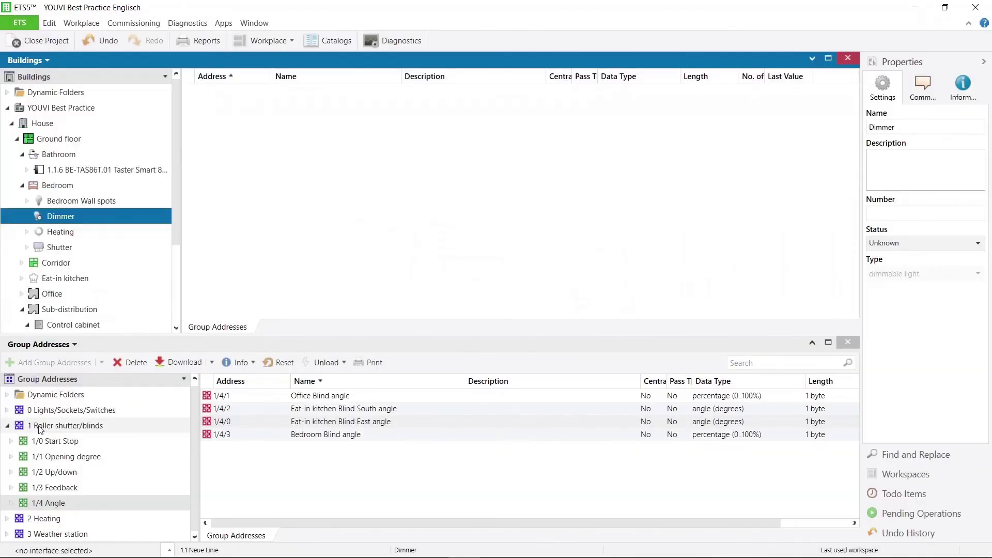
Link the existing 0/1/2 Bedroom Dimmer Dimming address to the Dimmer function.
{"action": "left_click", "coordinate": [8, 410]}
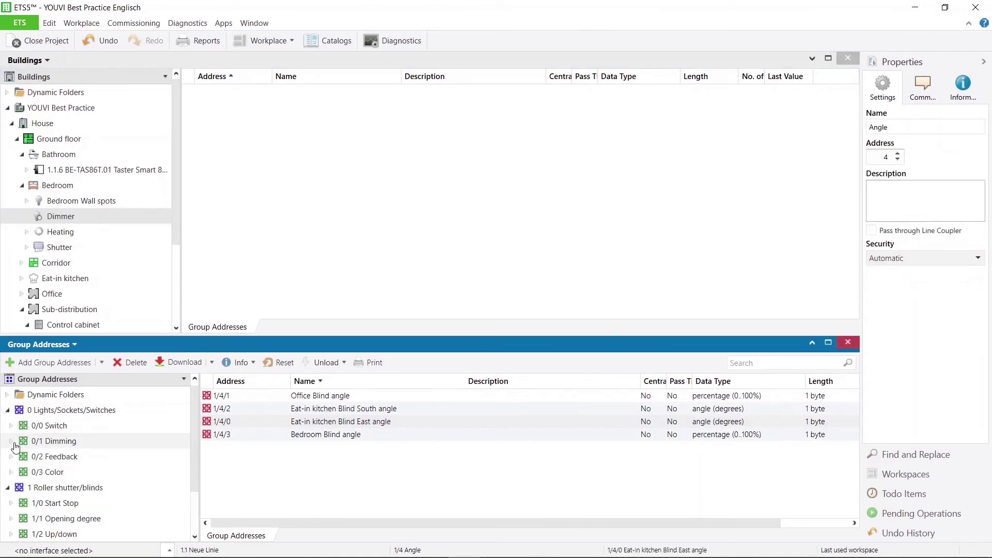
{"action": "left_click", "coordinate": [11, 441]}
{"action": "left_click", "coordinate": [51, 442]}
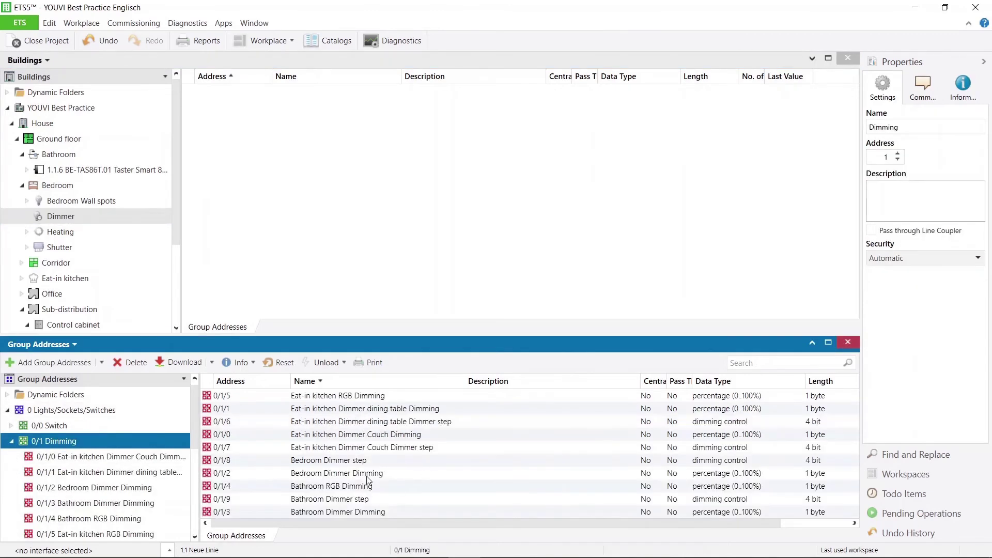
{"action": "left_click", "coordinate": [344, 476]}
{"action": "left_click_drag", "start_coordinate": [341, 478], "coordinate": [89, 222]}
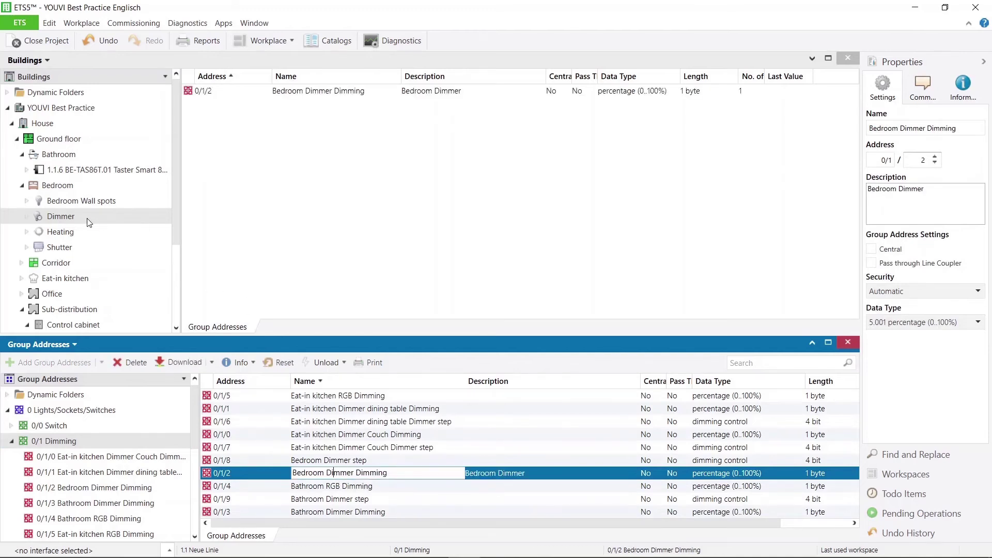
Collapse 0/1 Dimming and show the 2/0 HVAC addresses under 2 Heating.
{"action": "double_click", "coordinate": [137, 440]}
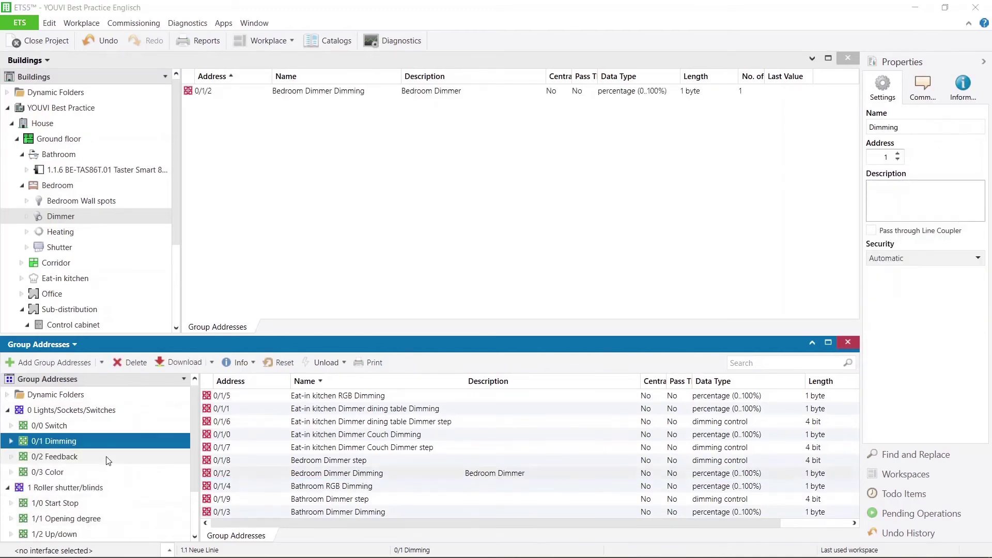
{"action": "scroll", "coordinate": [108, 455], "scroll_direction": "down", "scroll_amount": 2}
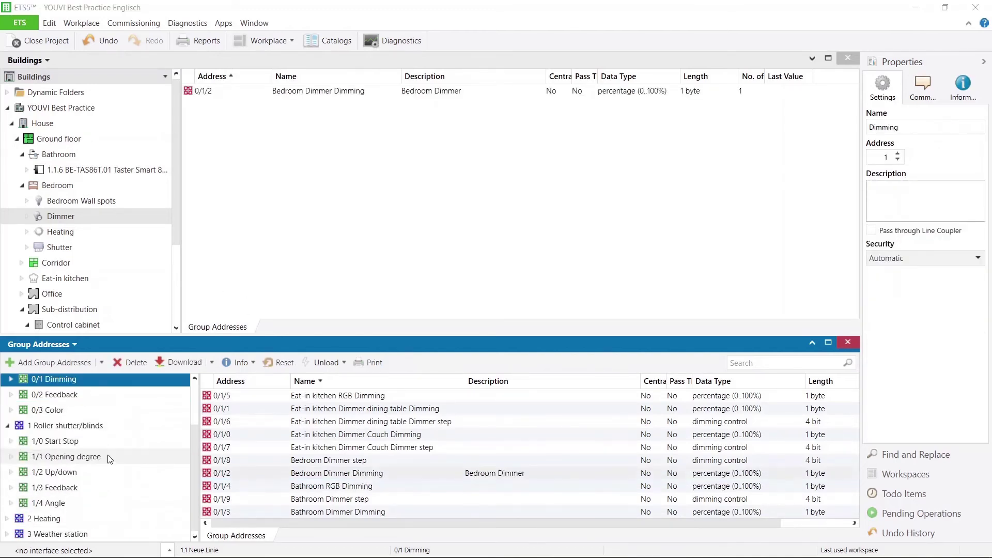
{"action": "left_click", "coordinate": [7, 520]}
{"action": "left_click", "coordinate": [66, 459]}
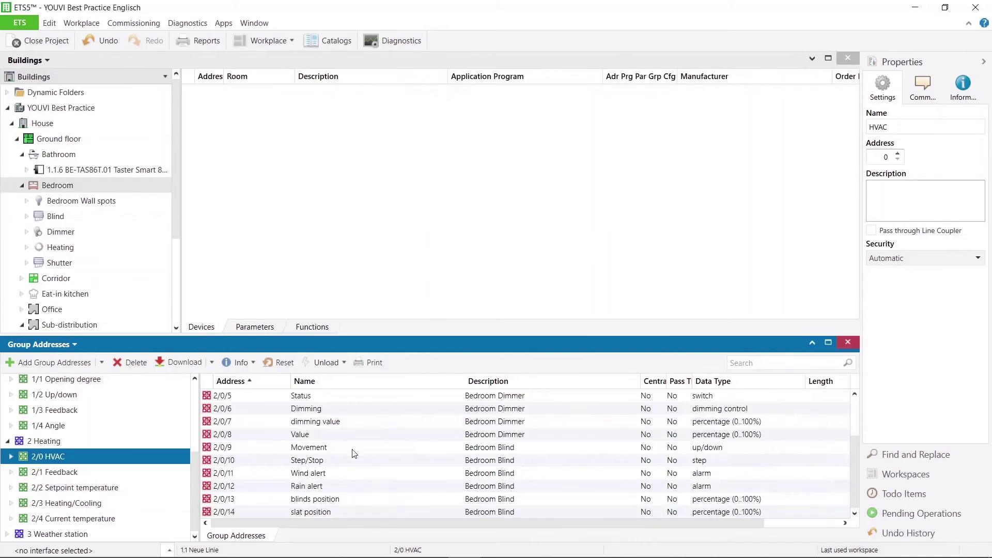
Delete group addresses 2/0/4 through 2/0/14 from 2/0 HVAC, confirming removal of all eleven.
{"action": "scroll", "coordinate": [360, 468], "scroll_direction": "up", "scroll_amount": 2}
{"action": "scroll", "coordinate": [358, 439], "scroll_direction": "down", "scroll_amount": 1}
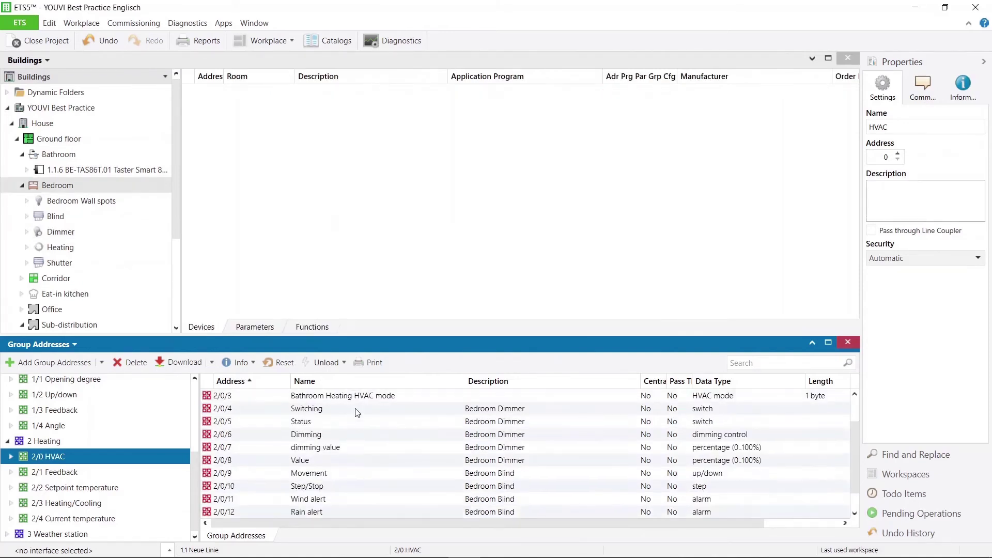
{"action": "left_click", "coordinate": [414, 412]}
{"action": "scroll", "coordinate": [412, 435], "scroll_direction": "down", "scroll_amount": 1}
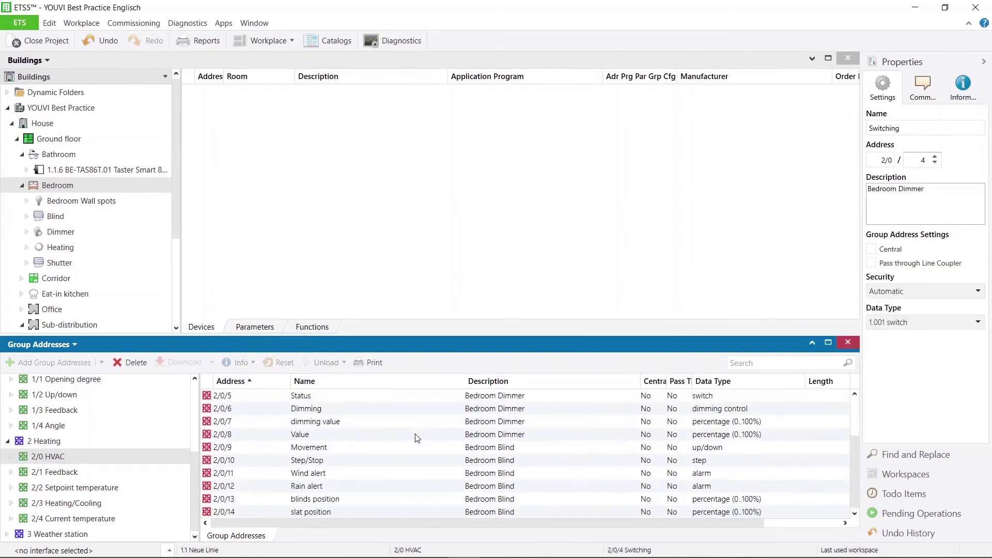
{"action": "left_click", "coordinate": [365, 512], "text": "shift"}
{"action": "key", "text": "Delete"}
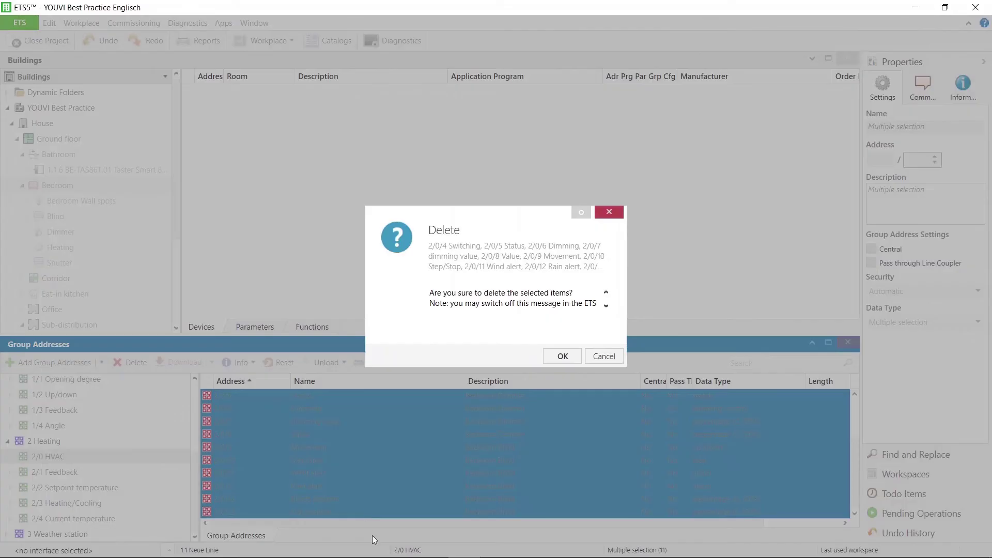
{"action": "left_click", "coordinate": [563, 356]}
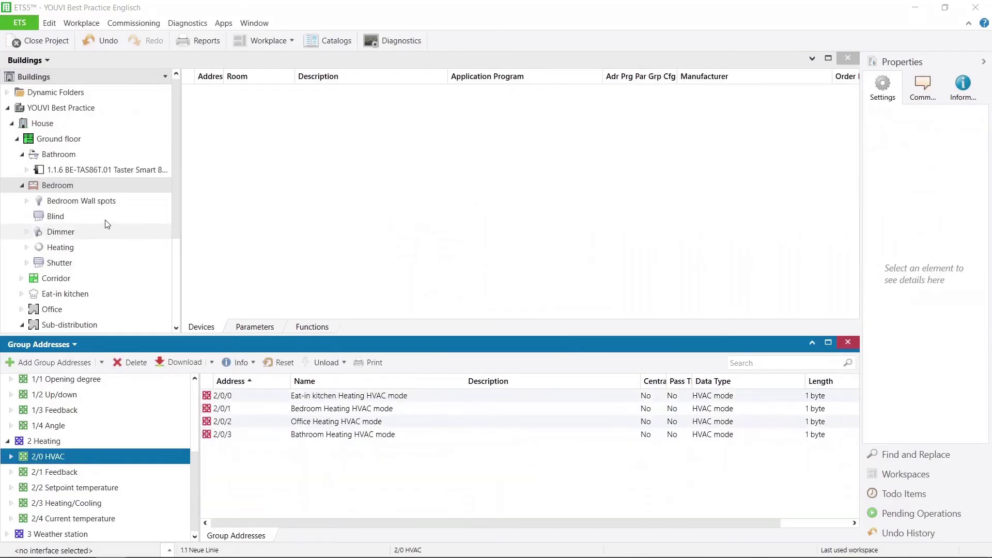
Create a custom function 'Dimmer 2' in the Bedroom and select it in the Buildings tree.
{"action": "left_click", "coordinate": [73, 188]}
{"action": "right_click", "coordinate": [73, 189]}
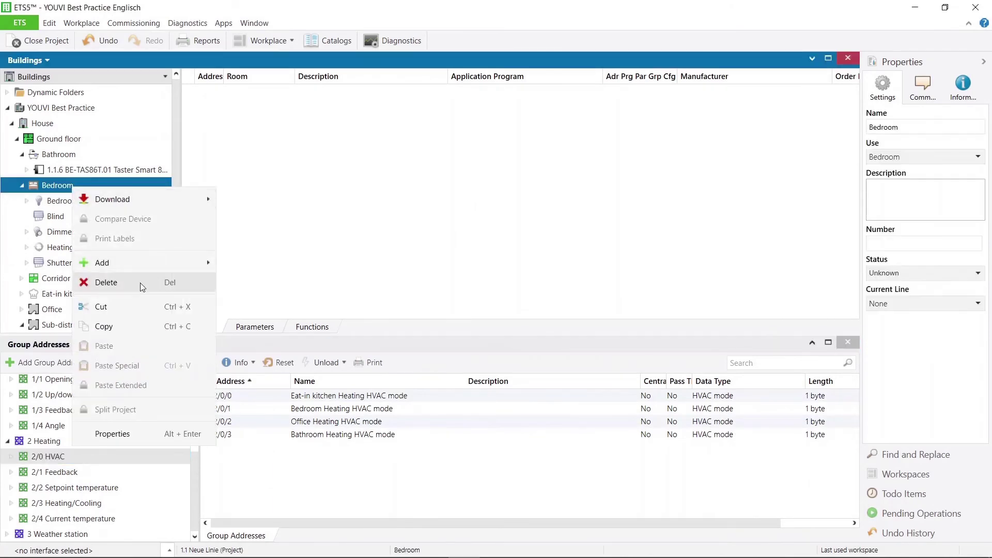
{"action": "mouse_move", "coordinate": [154, 270]}
{"action": "mouse_move", "coordinate": [276, 303]}
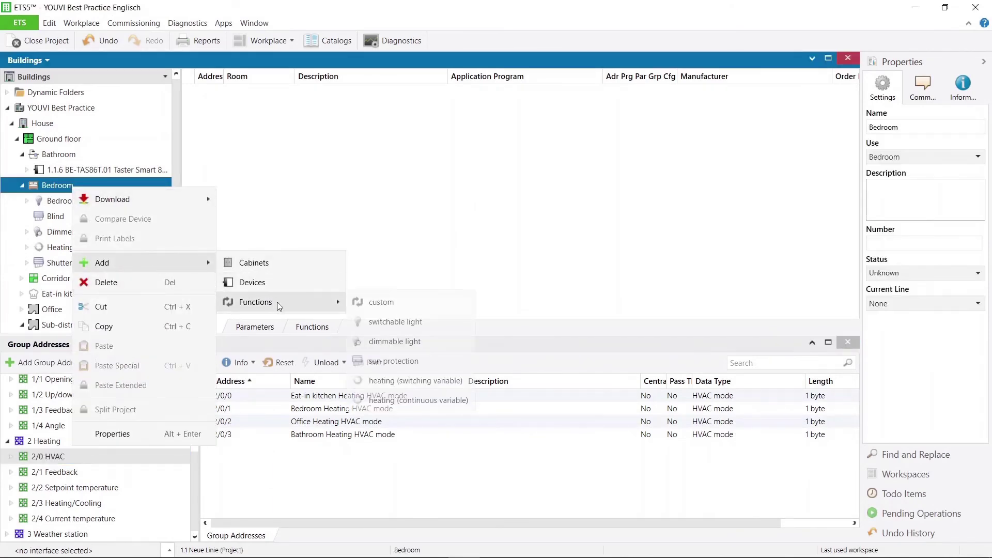
{"action": "left_click", "coordinate": [378, 301]}
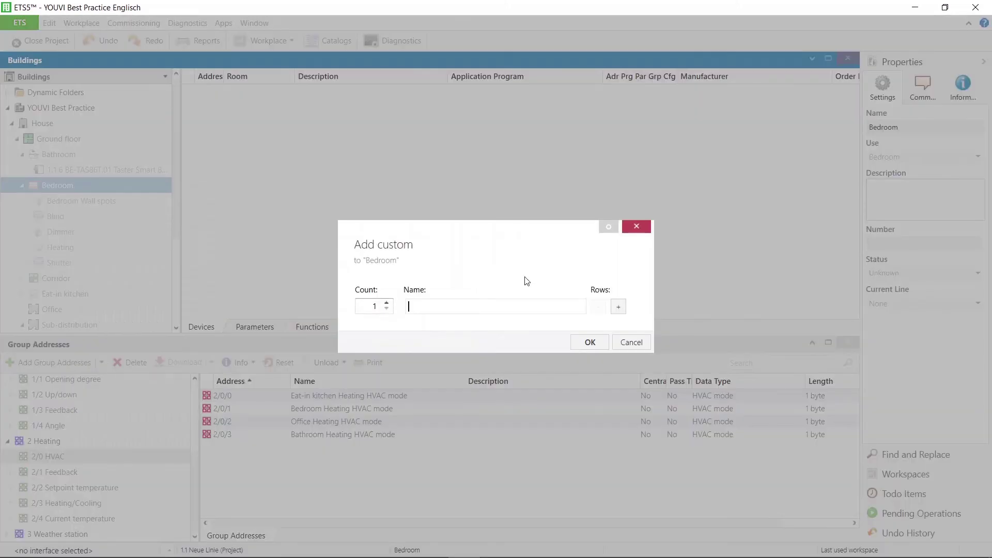
{"action": "type", "text": "Dimmer 2"}
{"action": "key", "text": "Return"}
{"action": "left_click", "coordinate": [50, 249]}
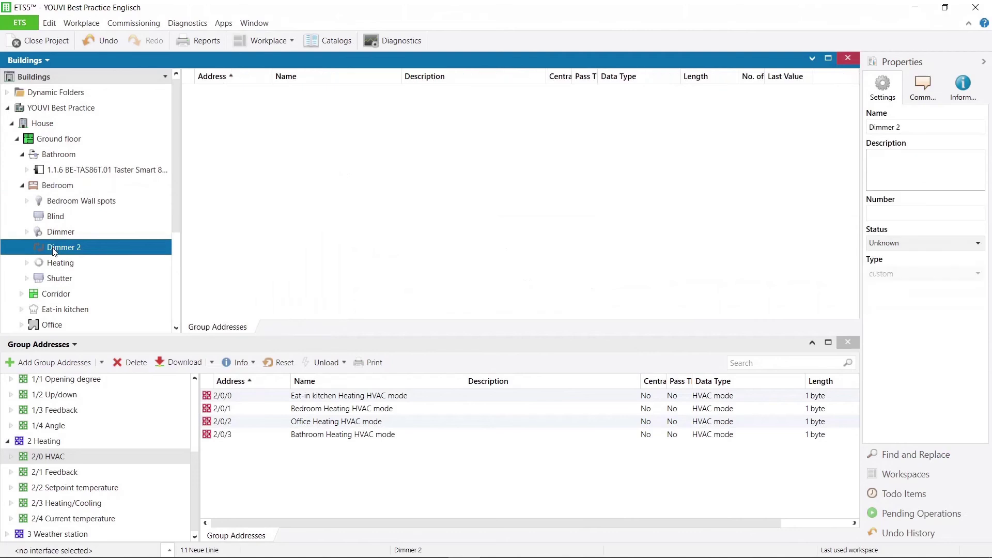